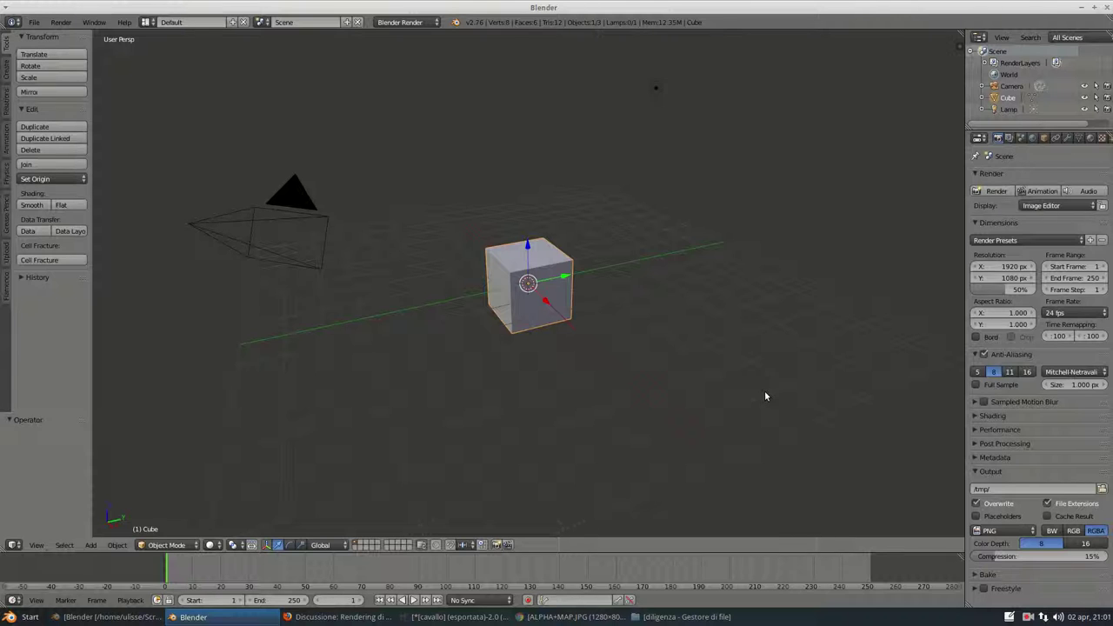
Choose Cycles Render from the render engine dropdown in the top header.
click(400, 24)
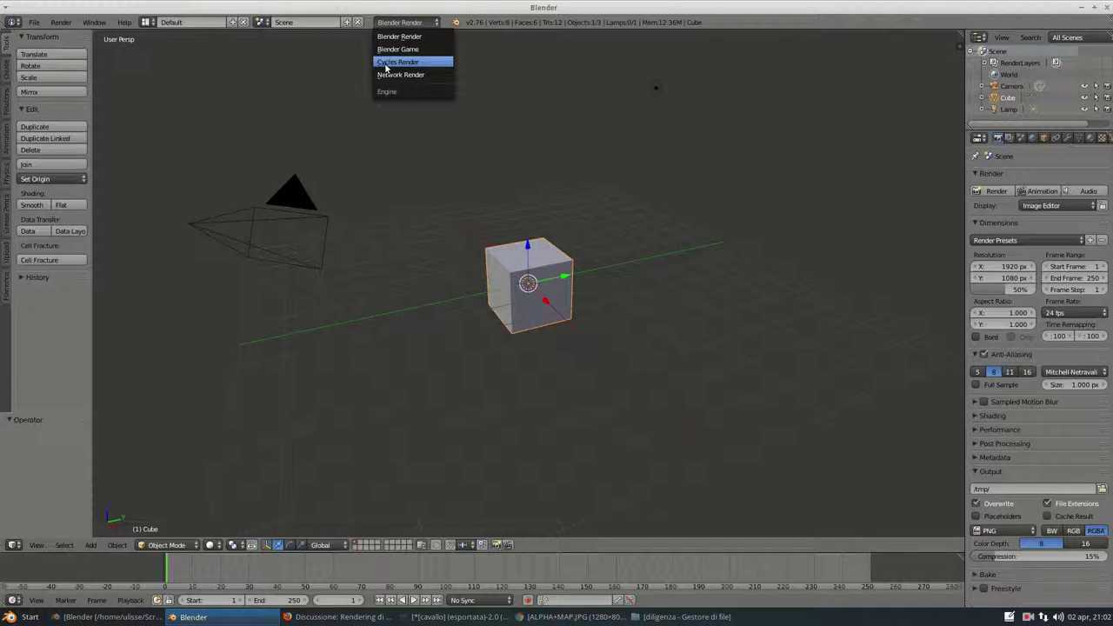
click(388, 63)
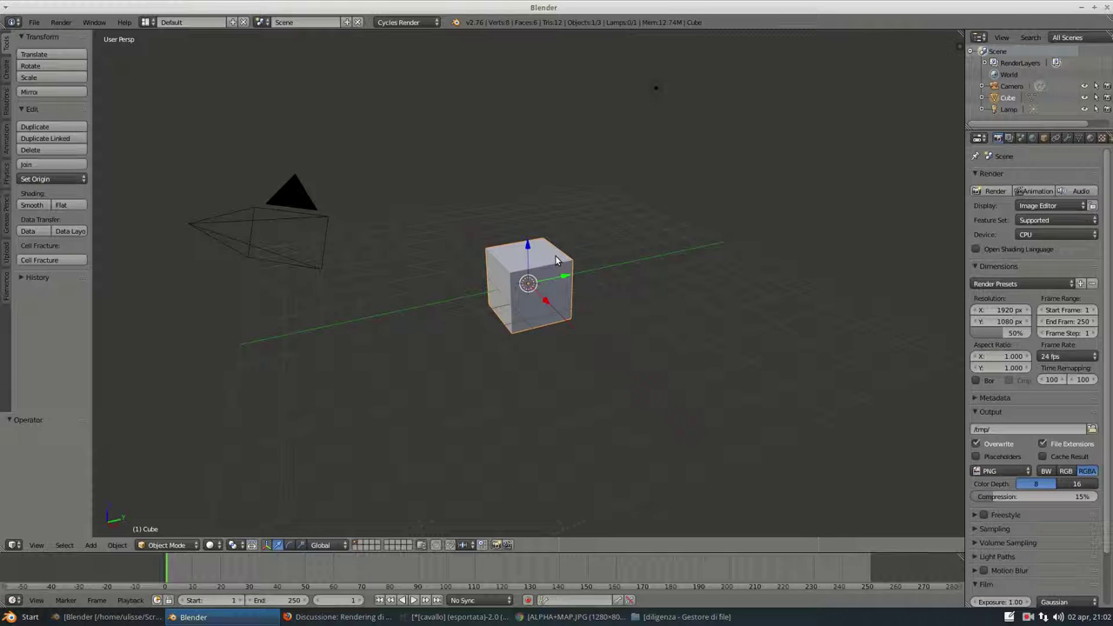
Delete the default cube and add a new plane mesh.
key(x)
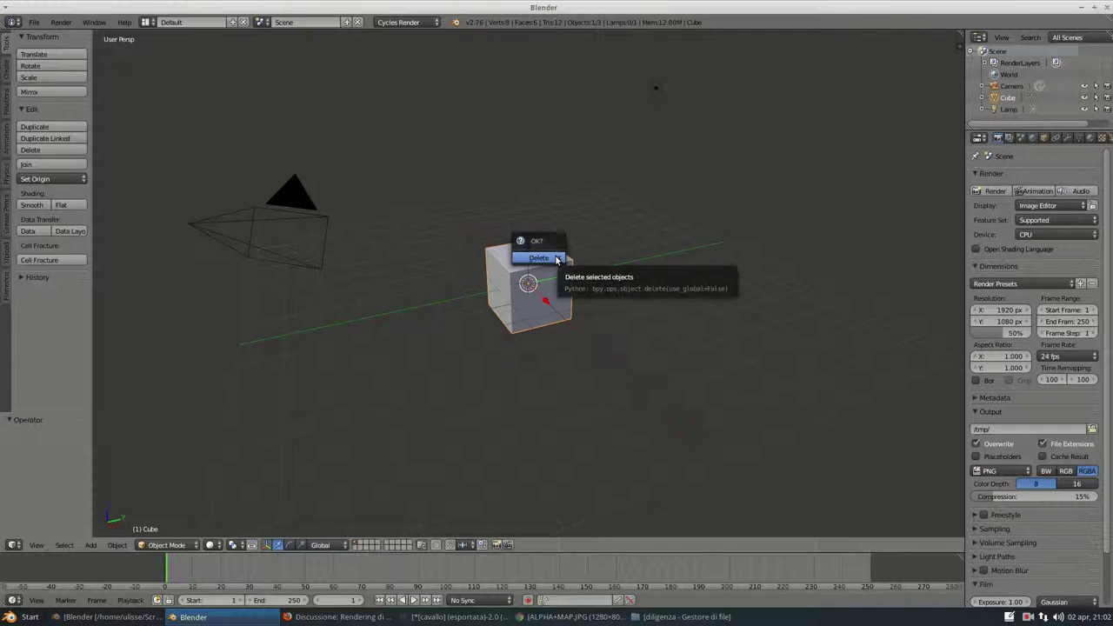
click(555, 255)
key(shift+a)
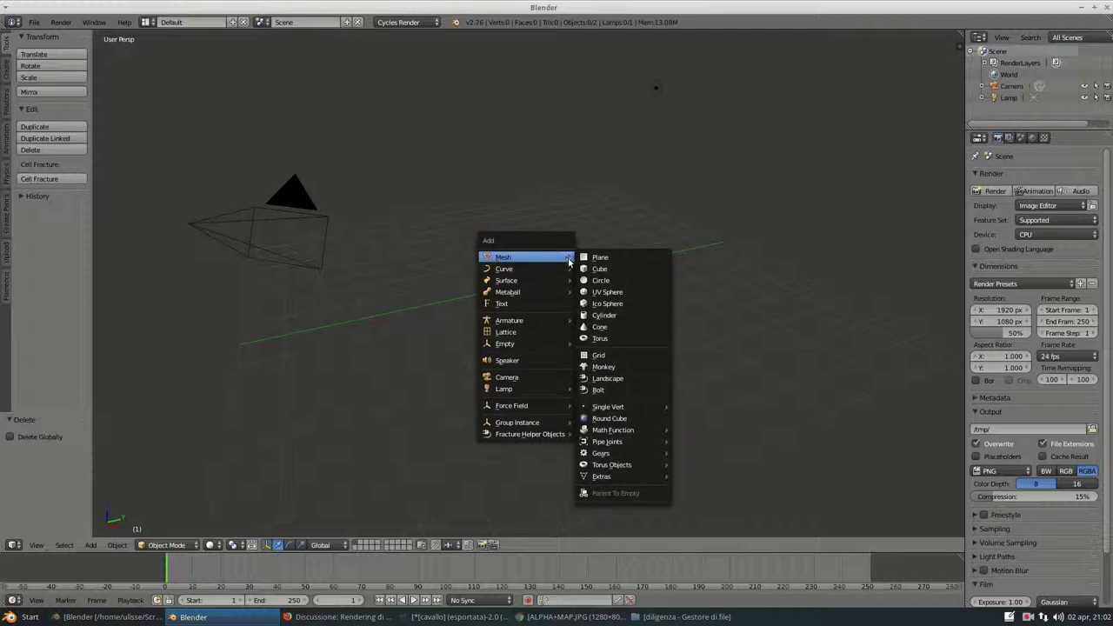
click(592, 261)
middle_drag(505, 287, 541, 287)
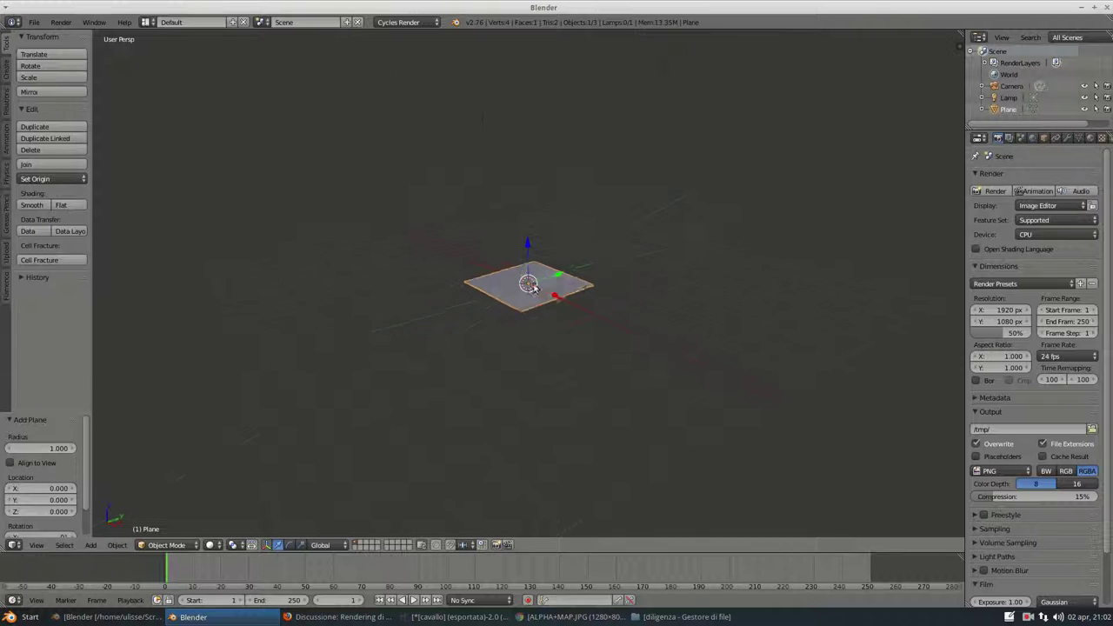
scroll(541, 287, up, 3)
Rotate the plane 90° on X to stand upright and raise it about one unit on Z.
key(x)
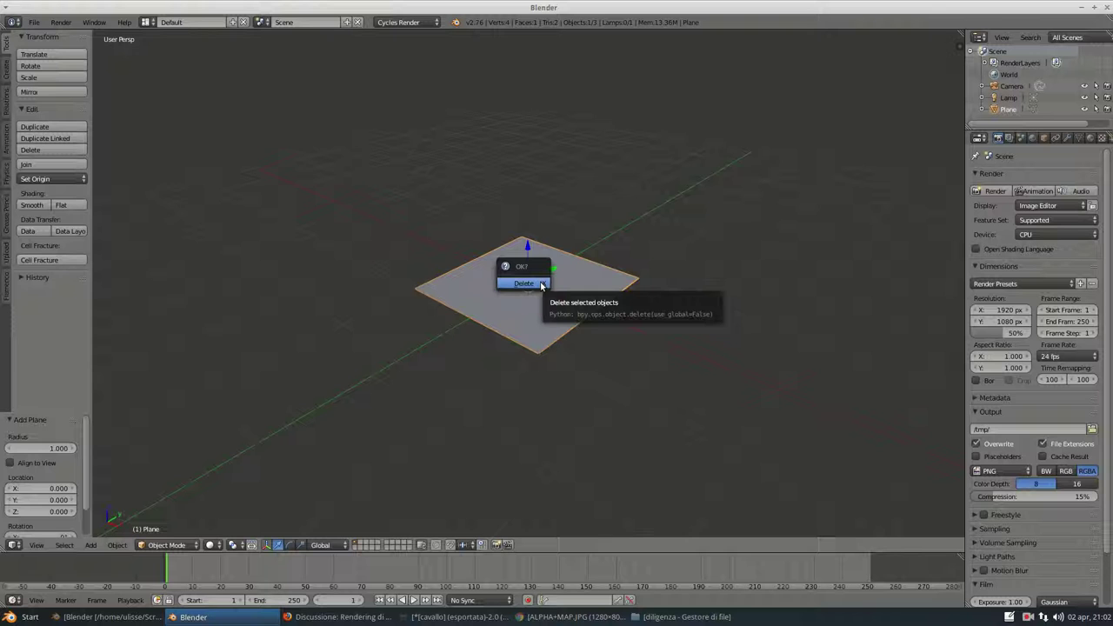
text(r)
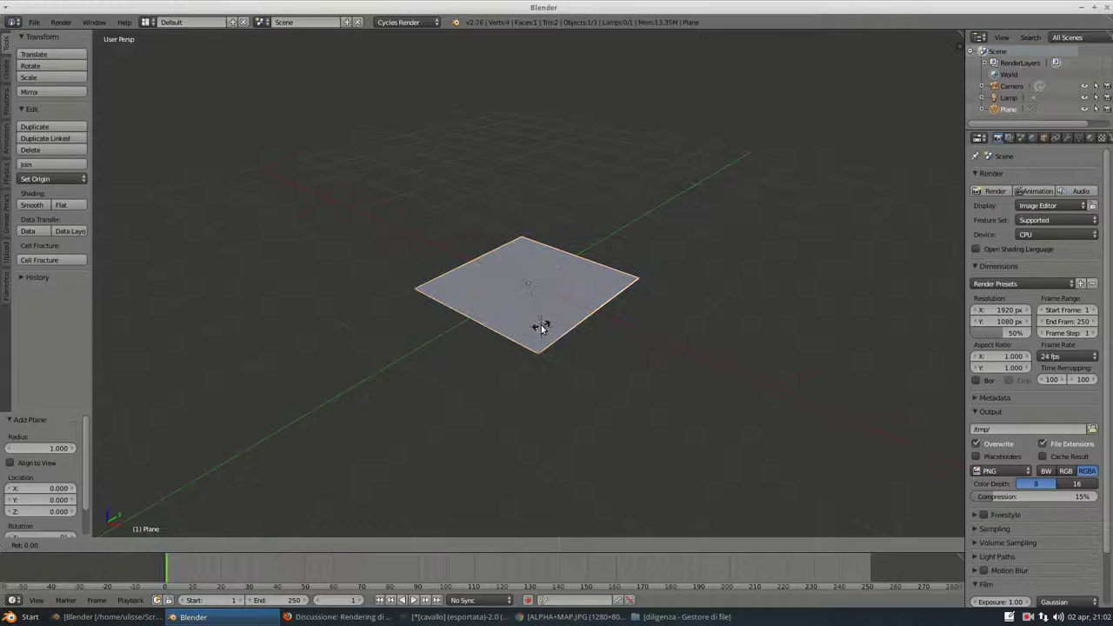
text(x90)
key(Return)
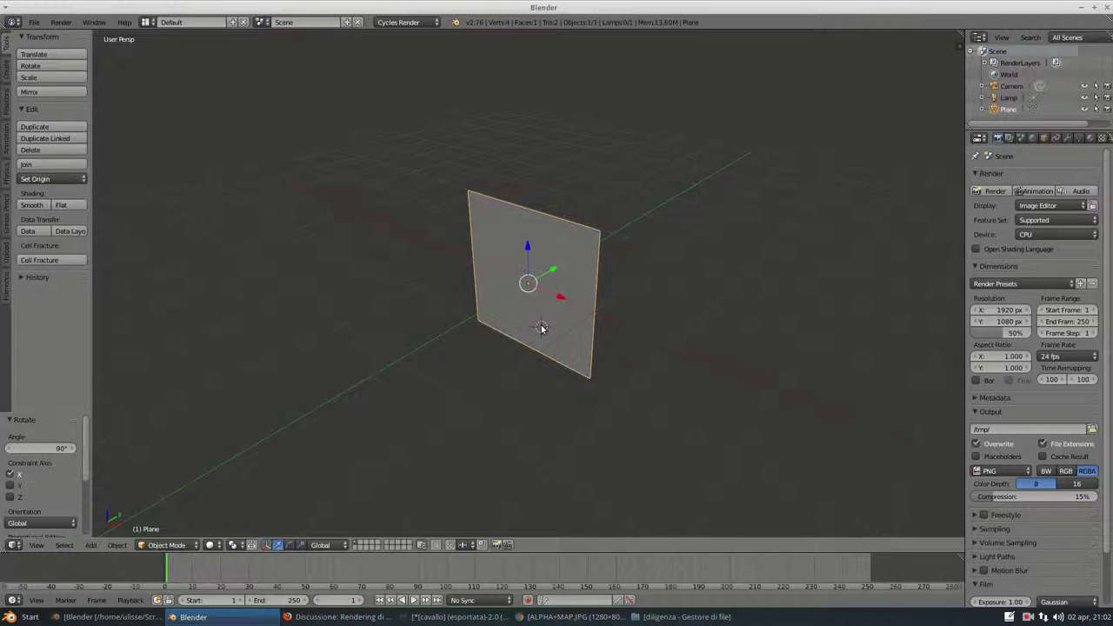
mouse_move(558, 270)
middle_down()
mouse_move(496, 232)
mouse_move(529, 240)
middle_up()
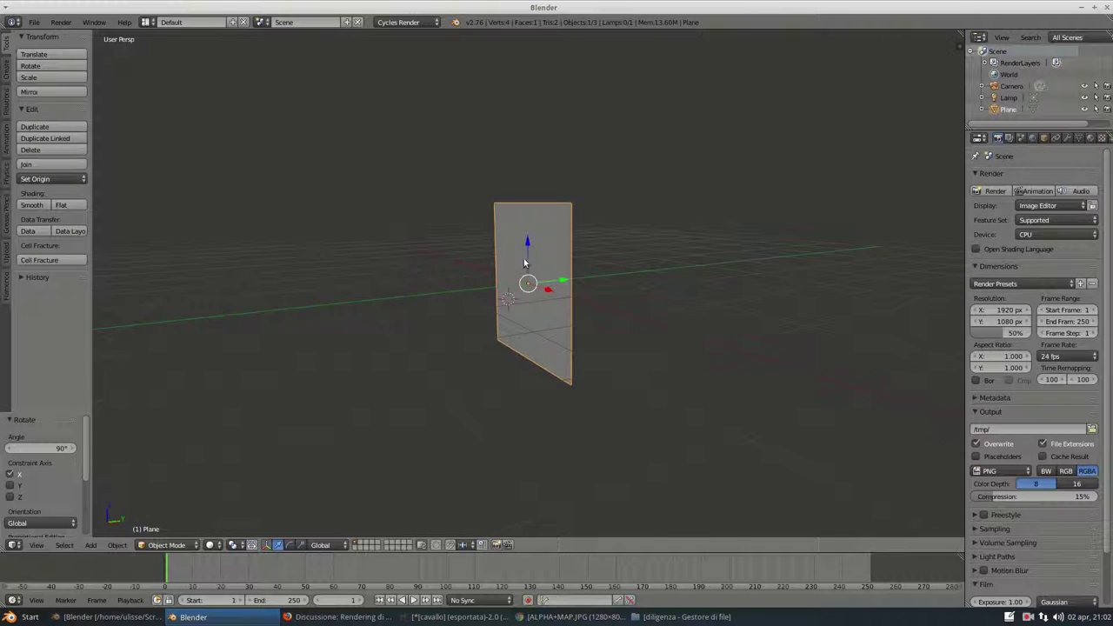
drag(525, 261, 518, 176)
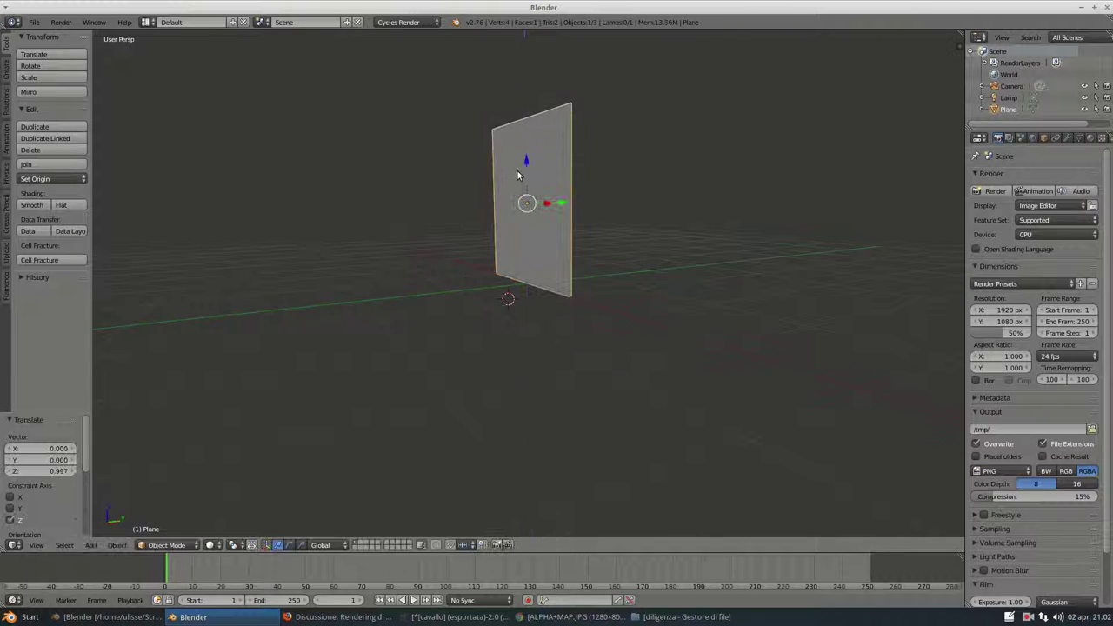
middle_drag(518, 176, 515, 199)
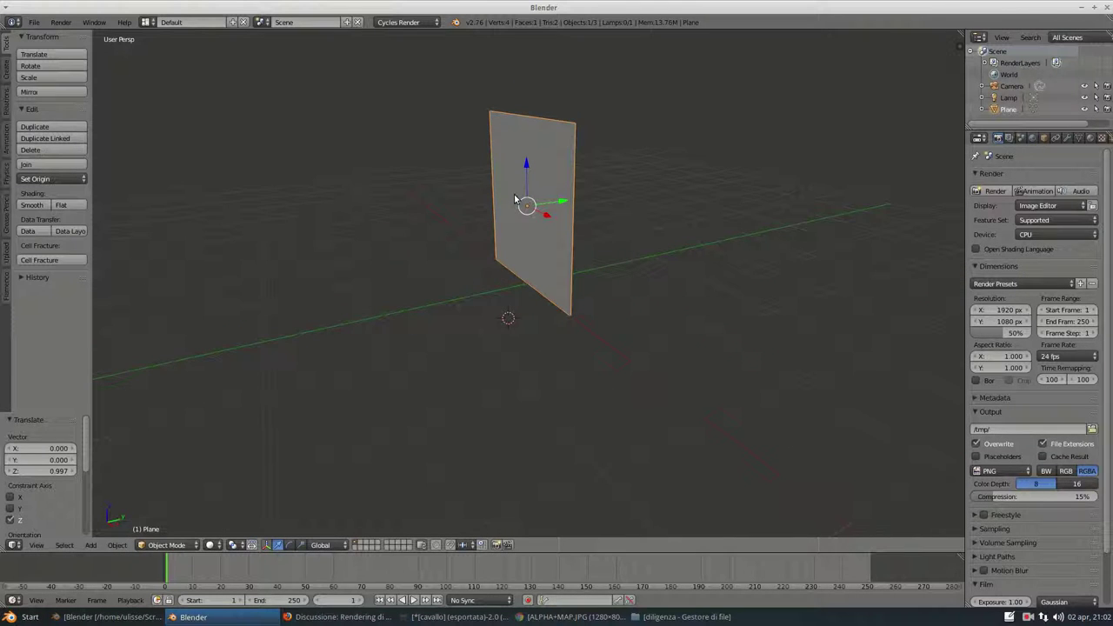
Duplicate the upright plane, offset the copy 0.583 along Y and scale it 2.222.
key(shift+d)
key(y)
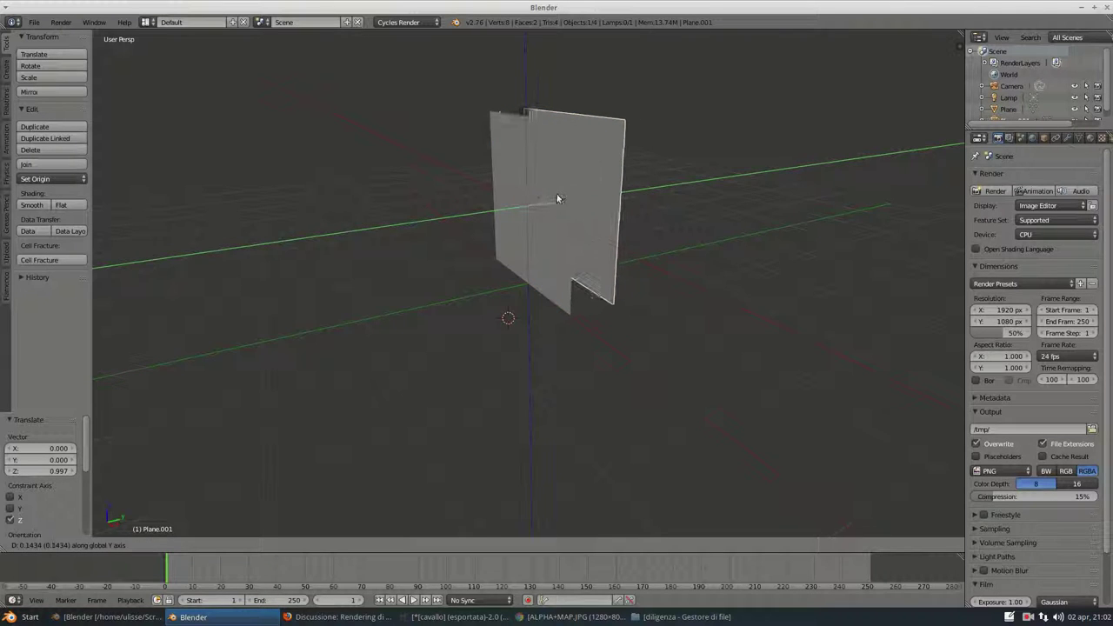
click(565, 199)
middle_drag(566, 199, 622, 195)
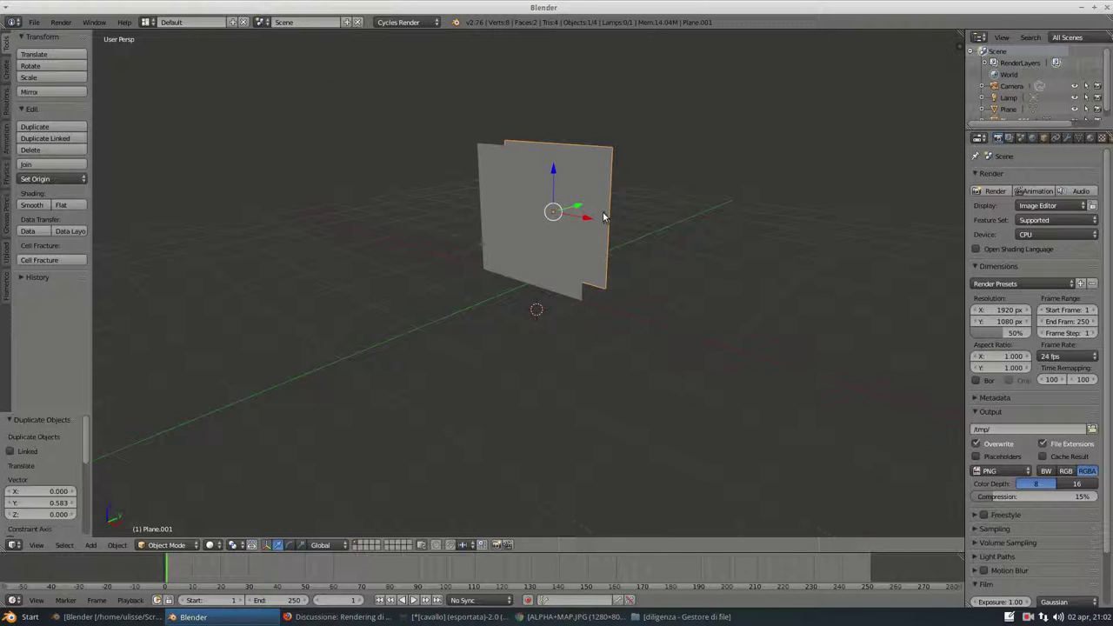
key(s)
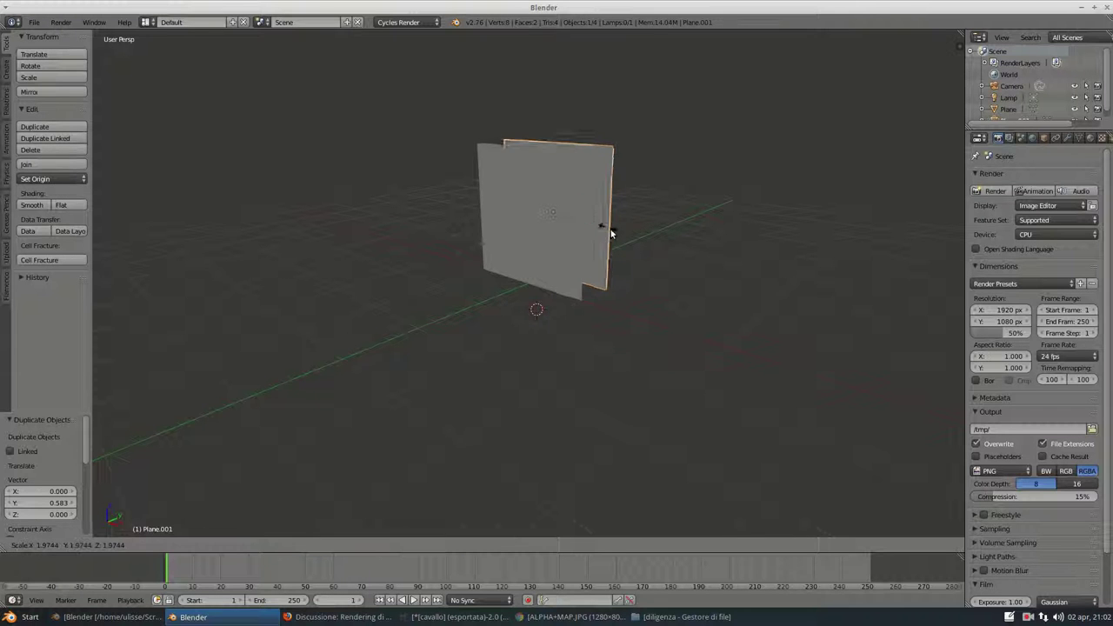
click(658, 269)
middle_drag(661, 268, 626, 250)
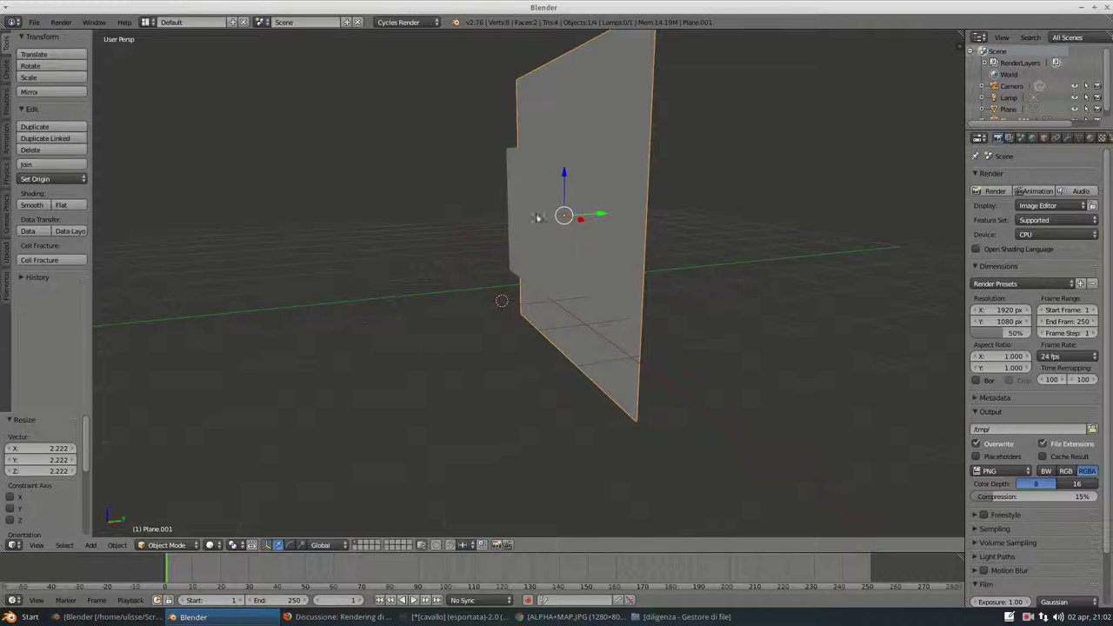
Set the viewport shading to Material.
click(210, 545)
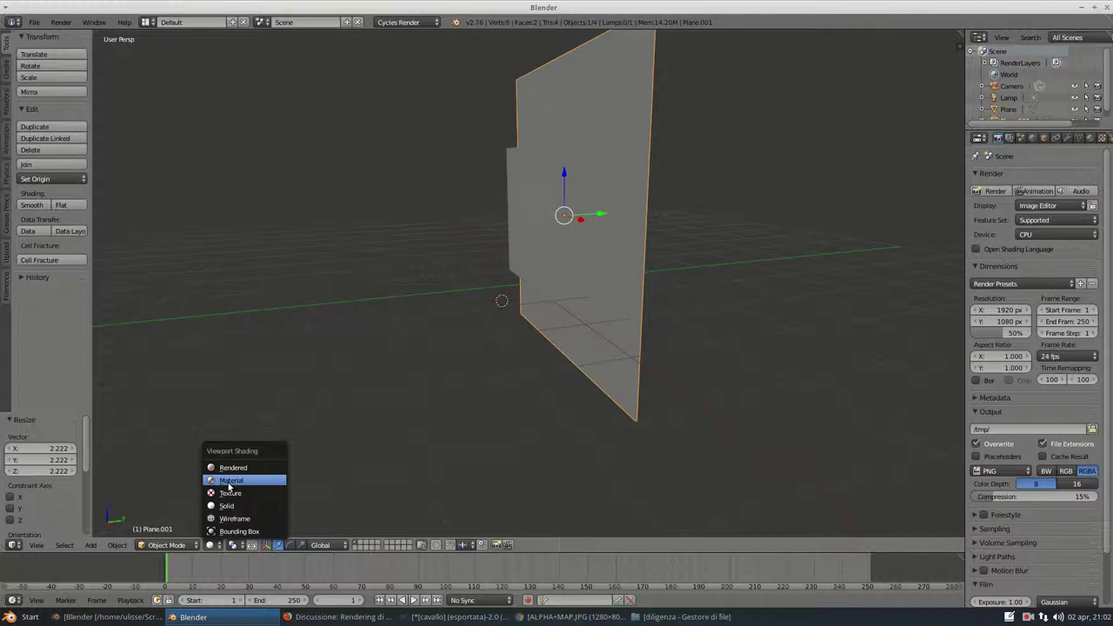
click(231, 480)
middle_drag(546, 281, 571, 275)
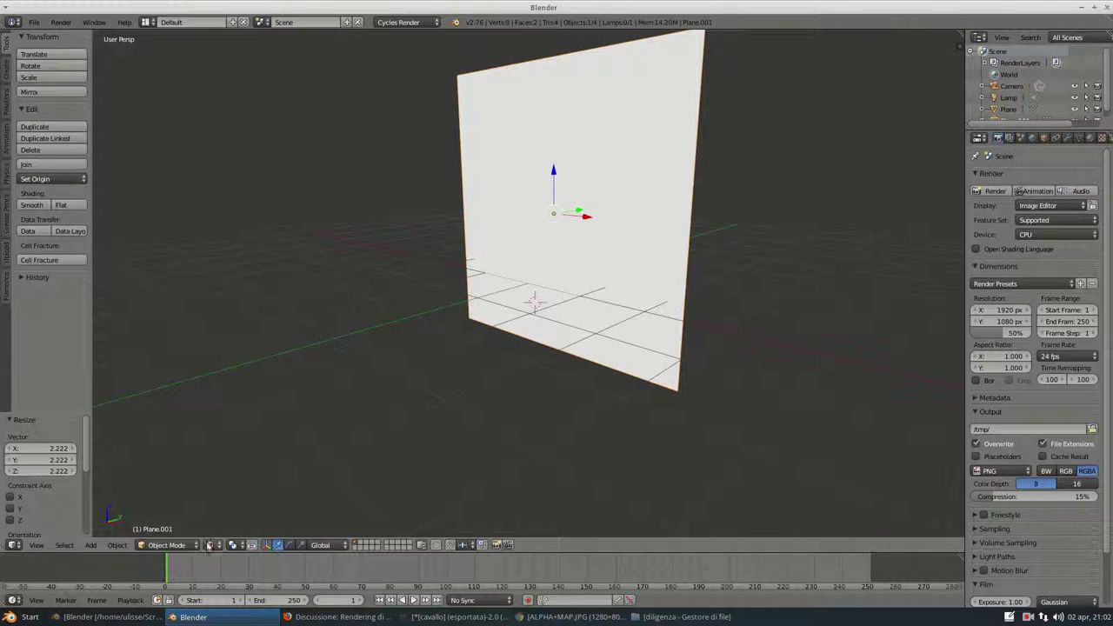
click(213, 544)
Switch viewport shading to Rendered and select the original smaller plane.
click(222, 462)
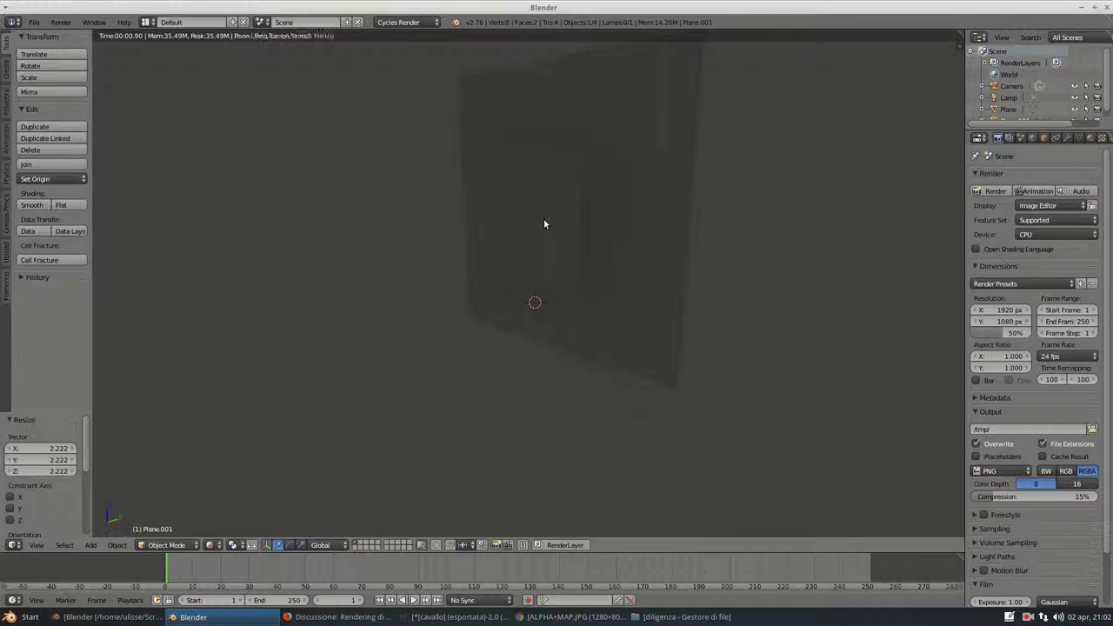
mouse_move(544, 224)
middle_down()
mouse_move(514, 223)
mouse_move(522, 208)
middle_up()
right_click(522, 207)
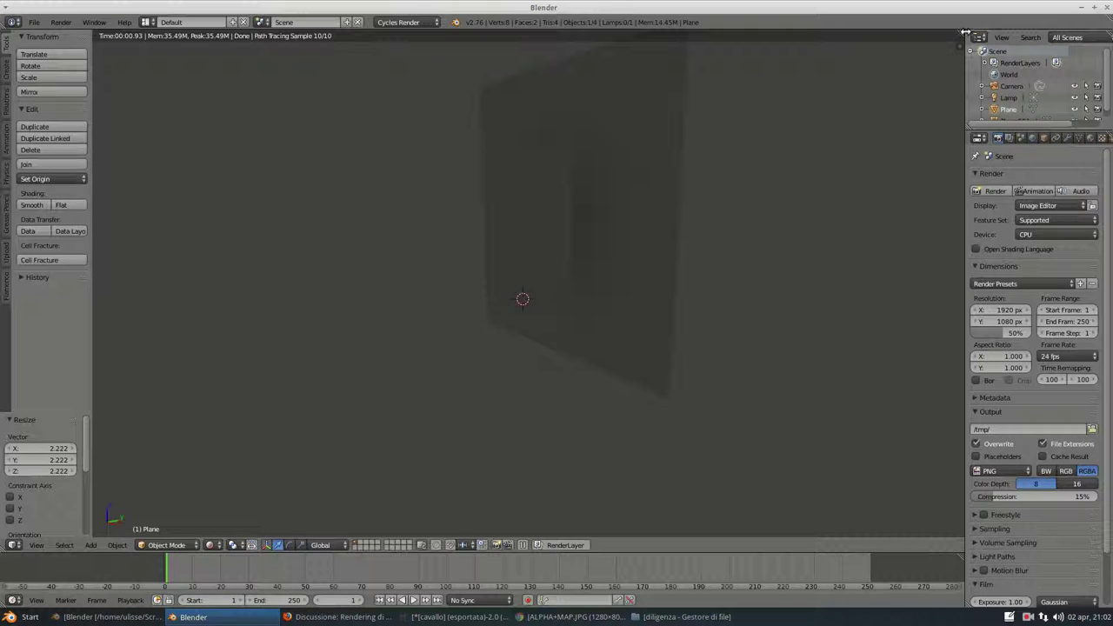
Split the 3D area into a second view and zoom it in on the plane.
drag(958, 33, 480, 89)
mouse_move(664, 258)
middle_down()
mouse_move(765, 209)
mouse_move(696, 182)
middle_up()
scroll(780, 201, up, 2)
scroll(753, 186, up, 2)
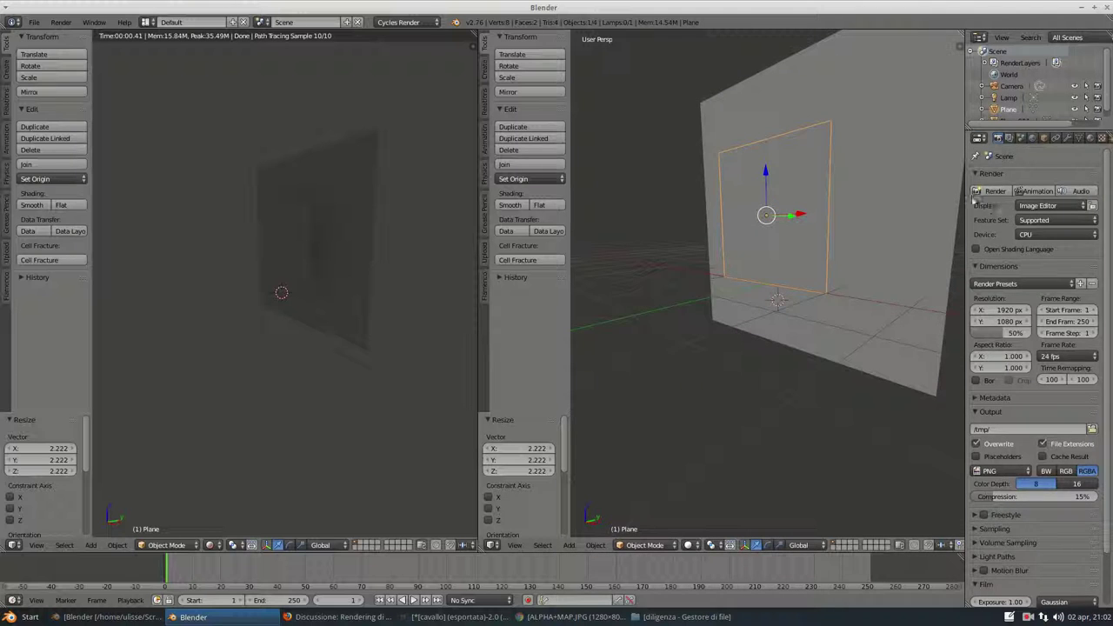
Add a new material to the smaller plane with an Image Texture driving its Diffuse color.
click(1092, 139)
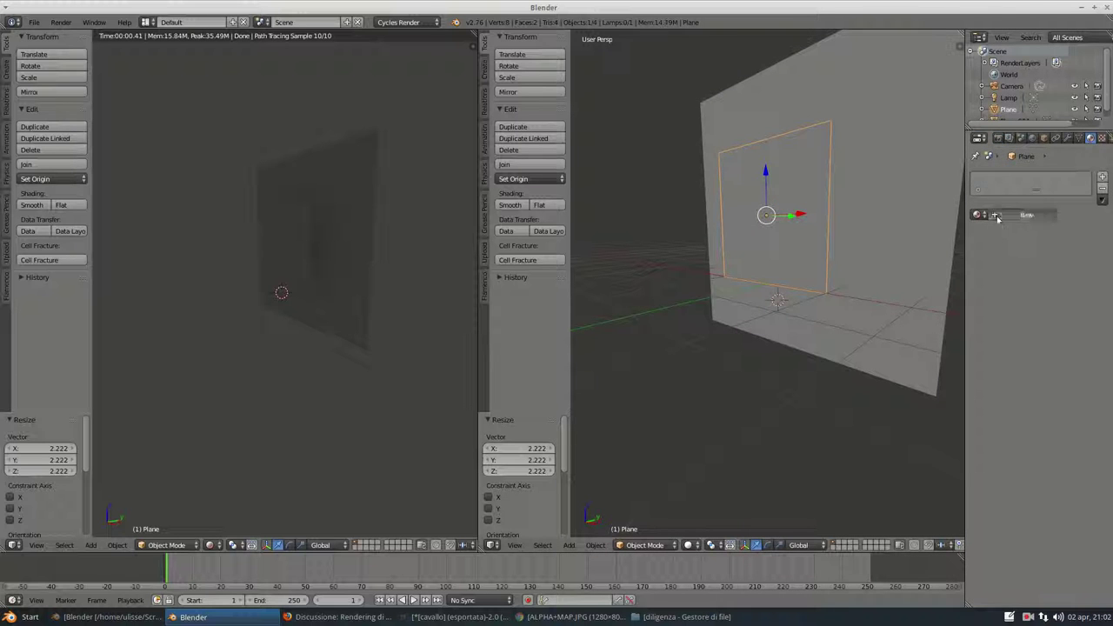
click(1026, 215)
click(1100, 302)
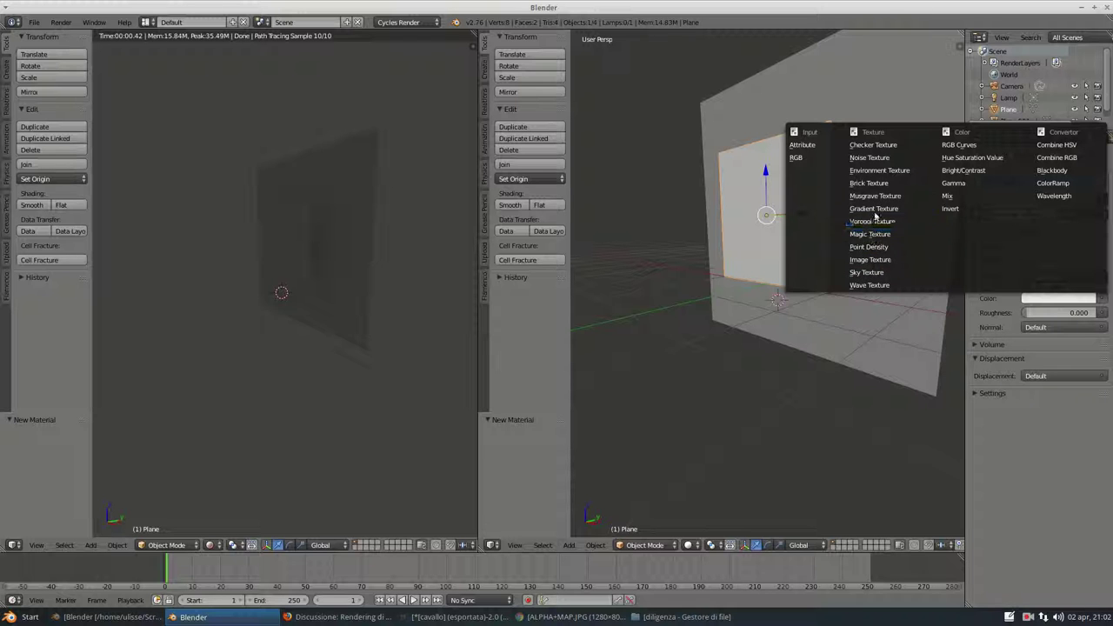
click(867, 260)
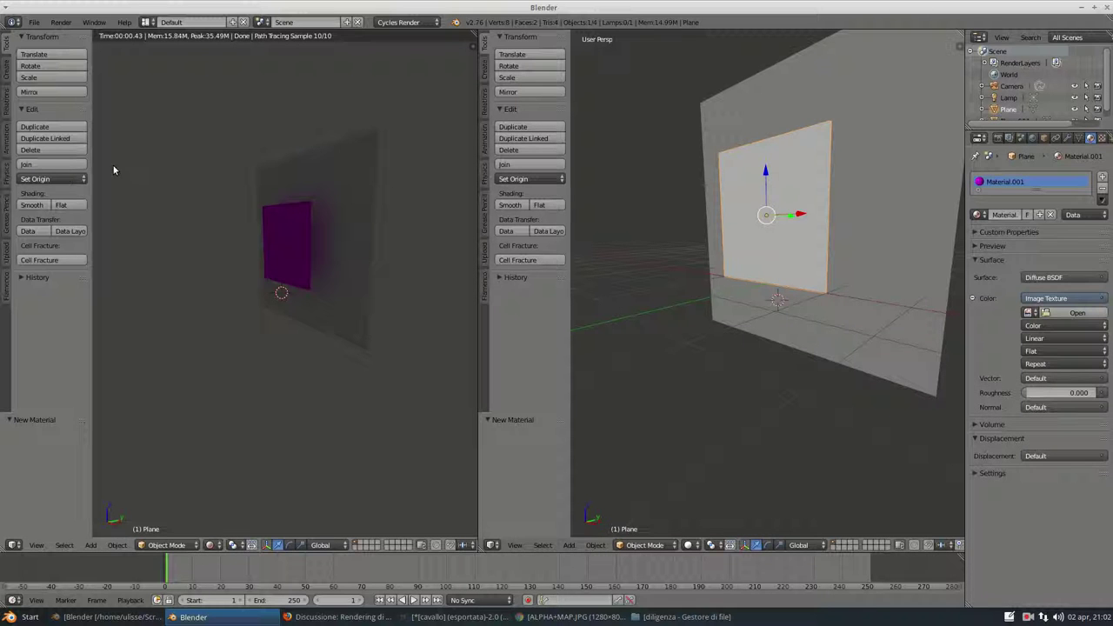
Load cavallo.png from the diligenza folder into the Image Texture node.
click(1077, 312)
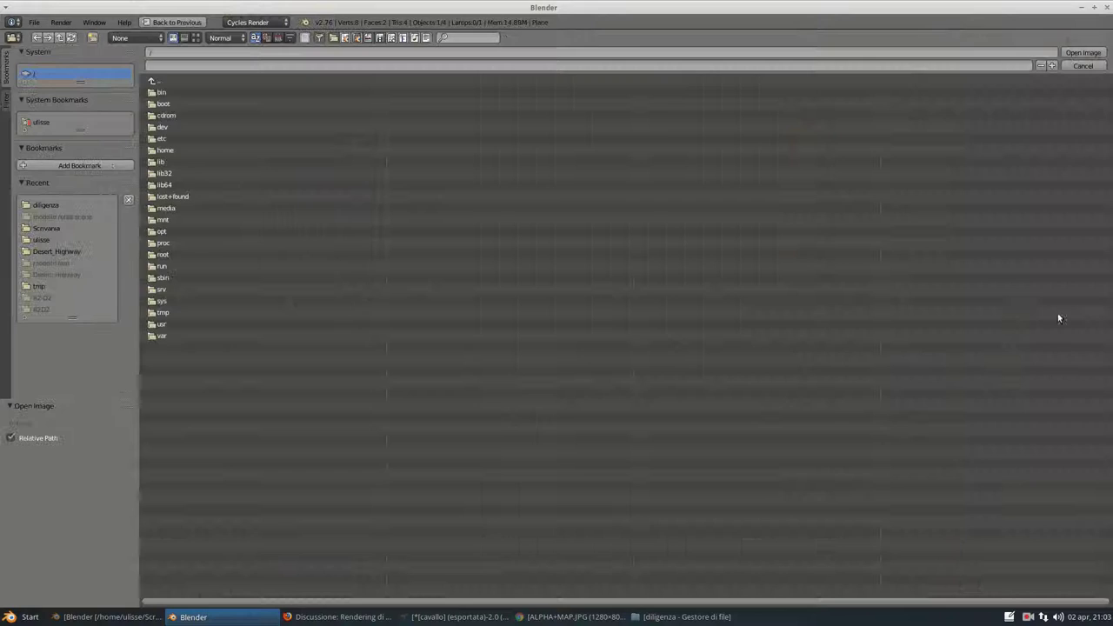
click(41, 207)
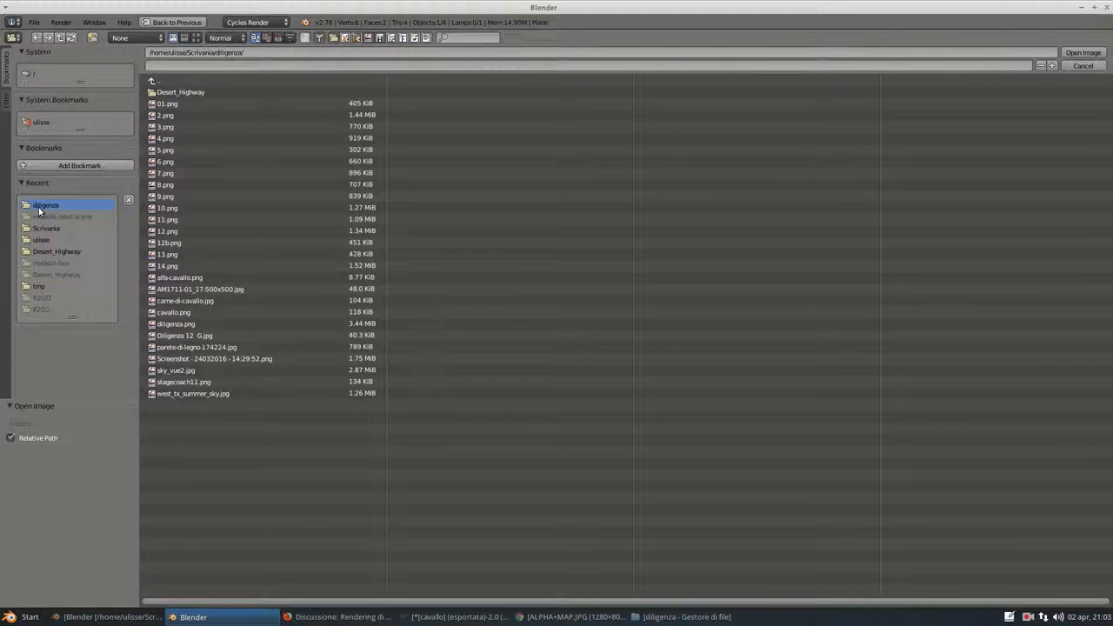
double_click(174, 312)
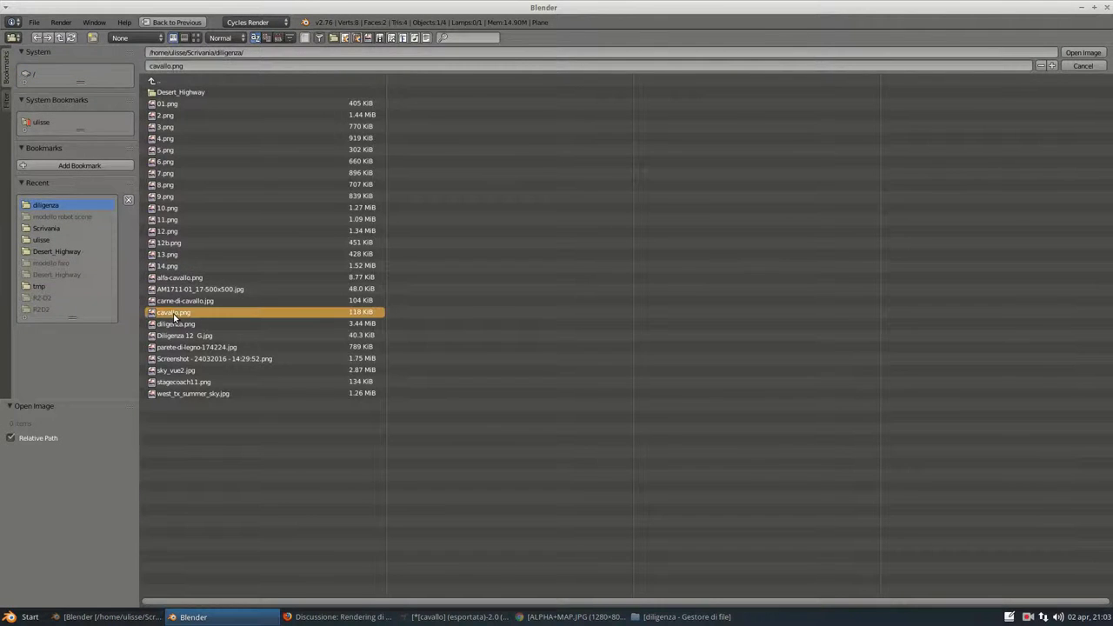
middle_drag(631, 264, 745, 252)
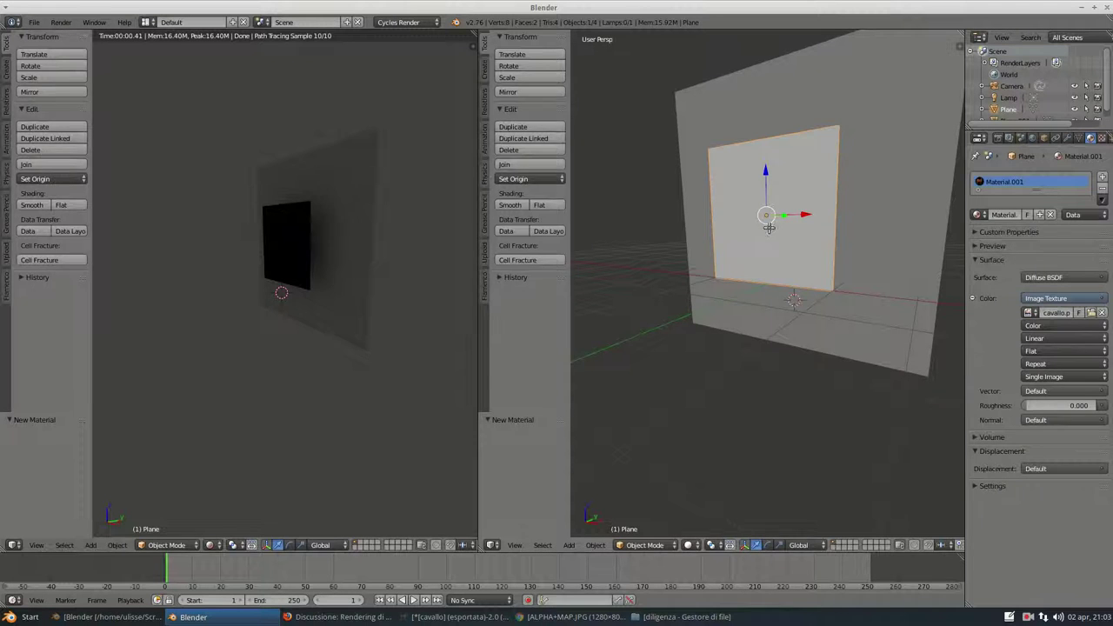
In Edit Mode, UV-unwrap the plane so the horse shows in the rendered preview.
key(Tab)
key(u)
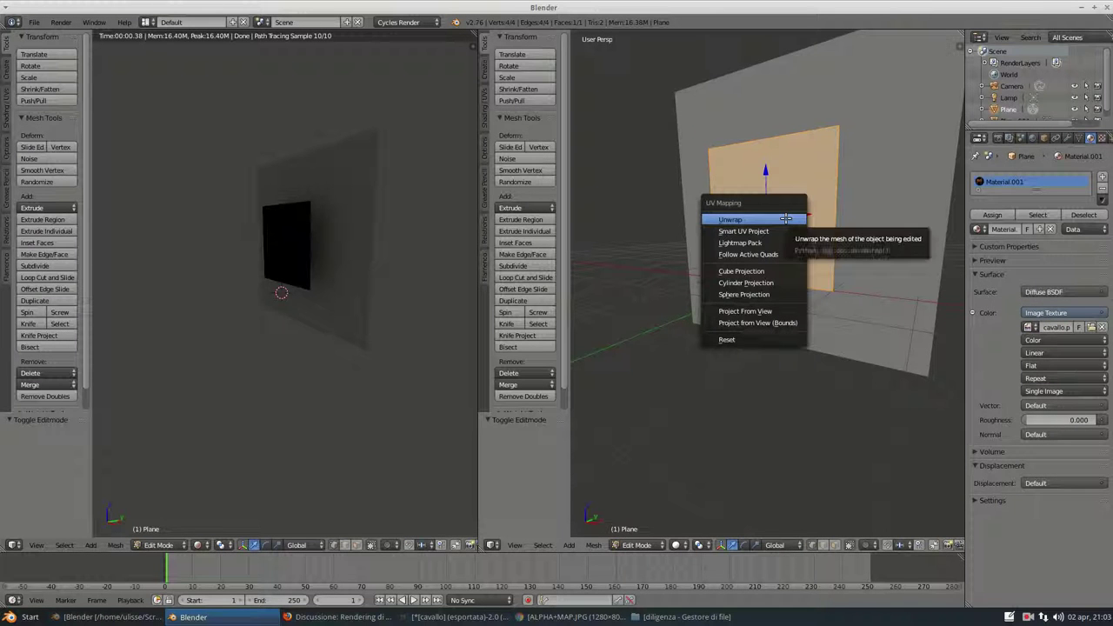
click(785, 218)
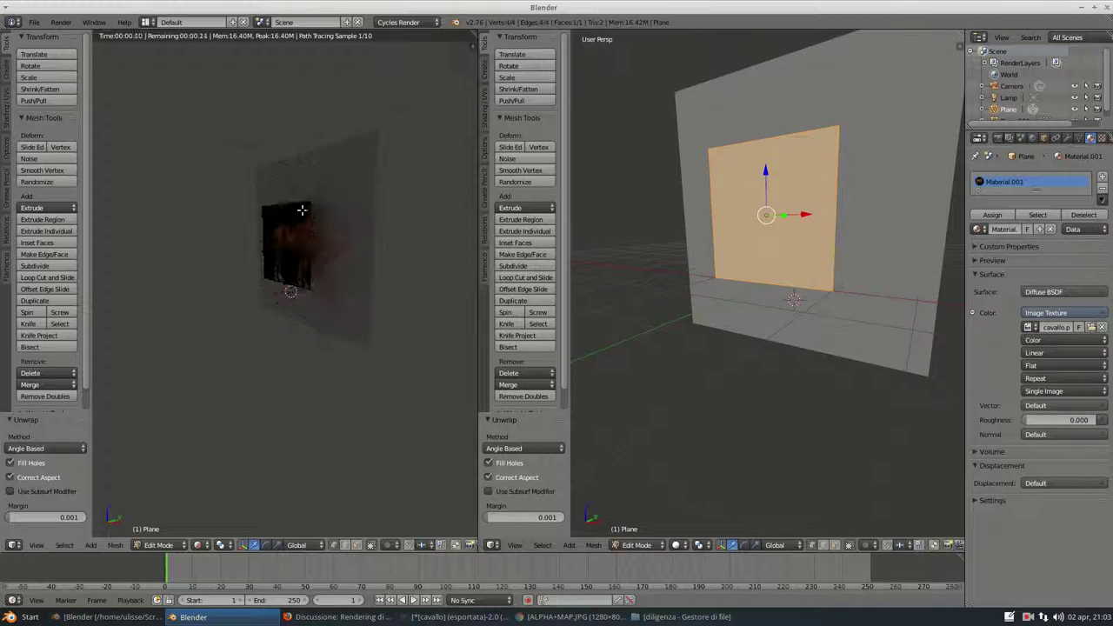
scroll(290, 204, up, 3)
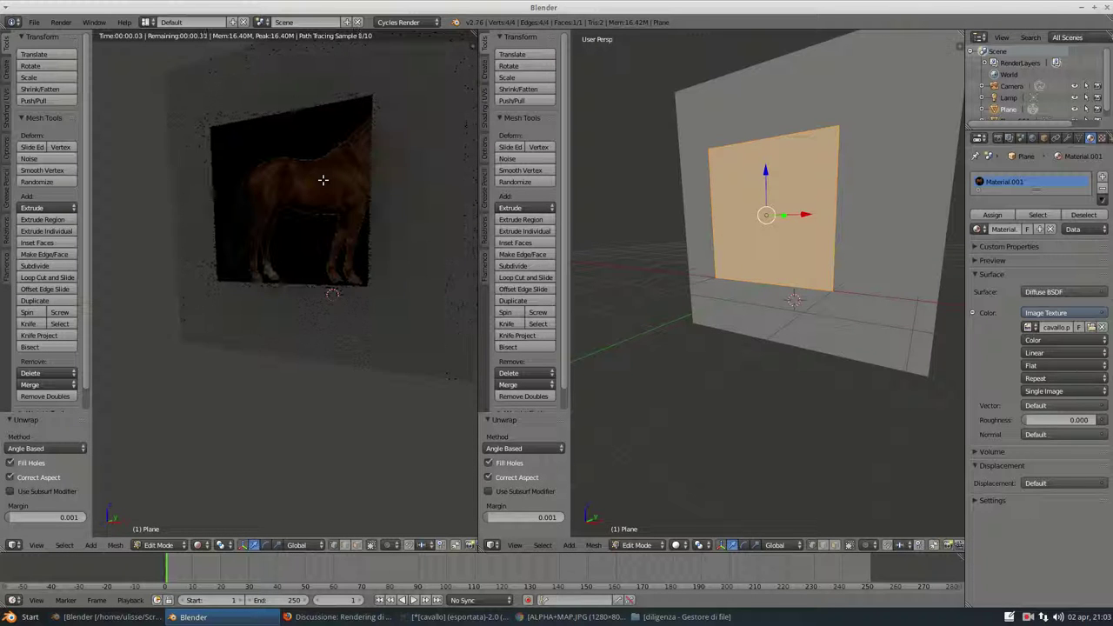
middle_drag(322, 180, 313, 249)
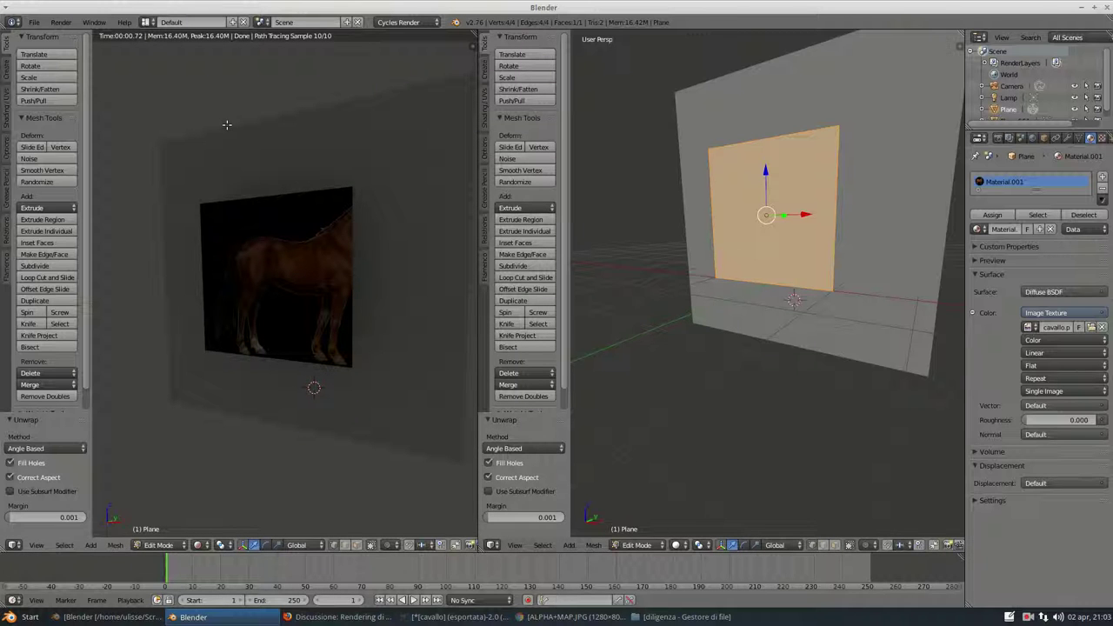
click(145, 22)
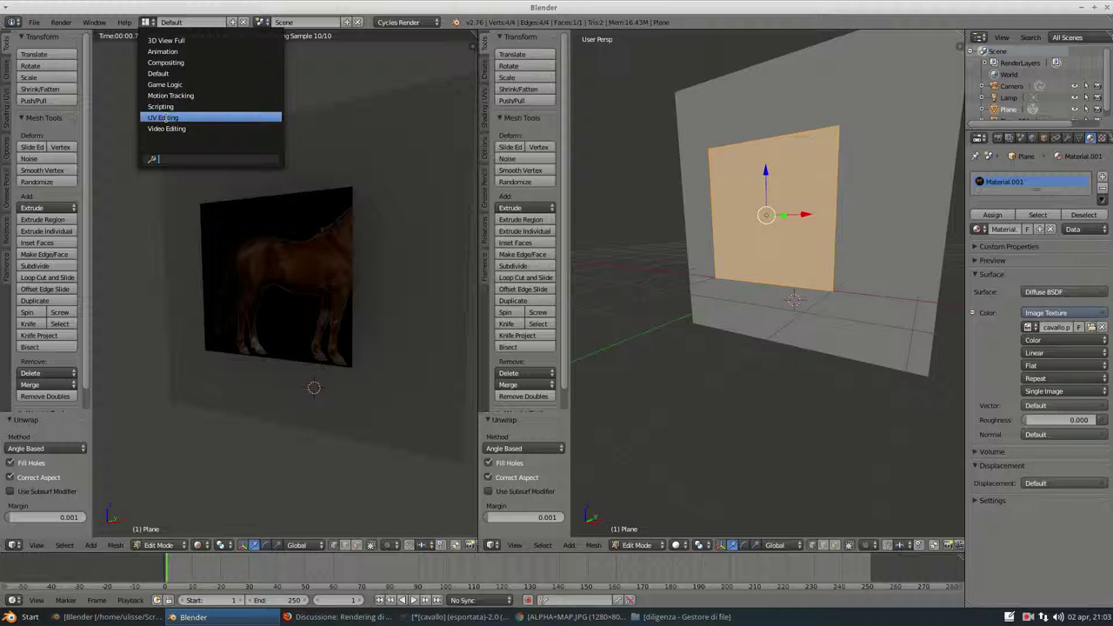
Switch to the UV Editing layout, show cavallo.png there, and use Texture shading in 3D.
click(165, 118)
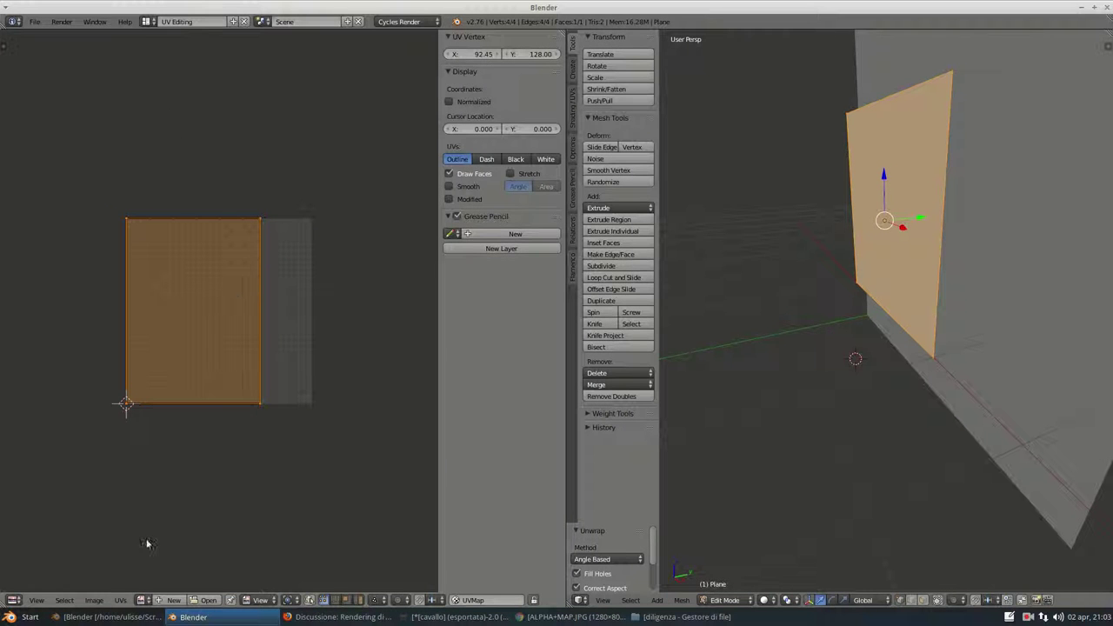
click(143, 600)
click(161, 487)
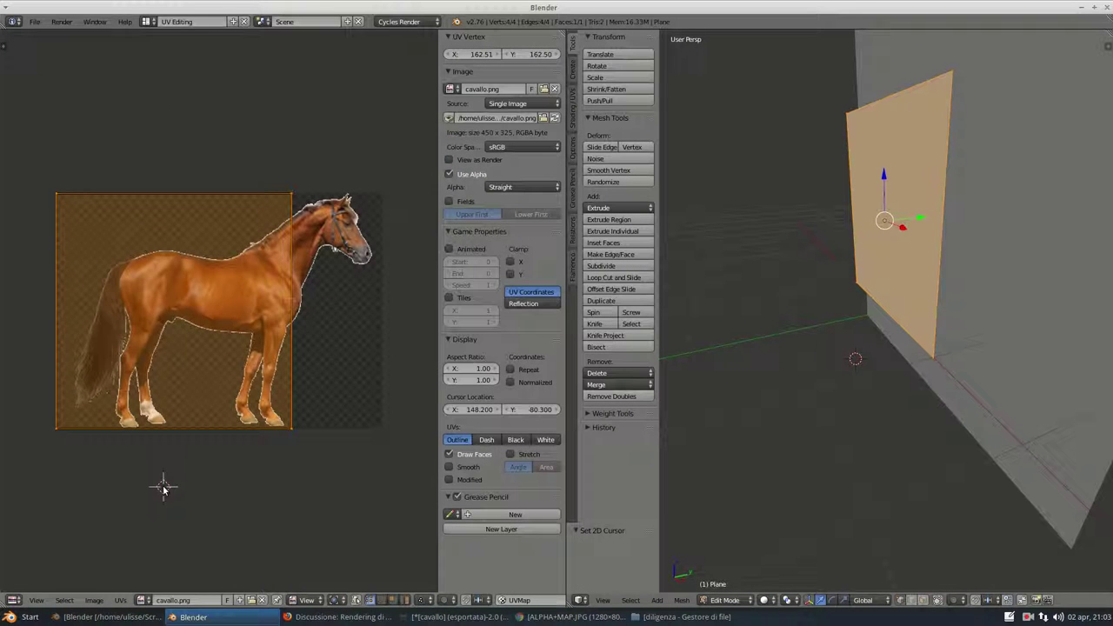
scroll(265, 283, down, 1)
key(ctrl+Tab)
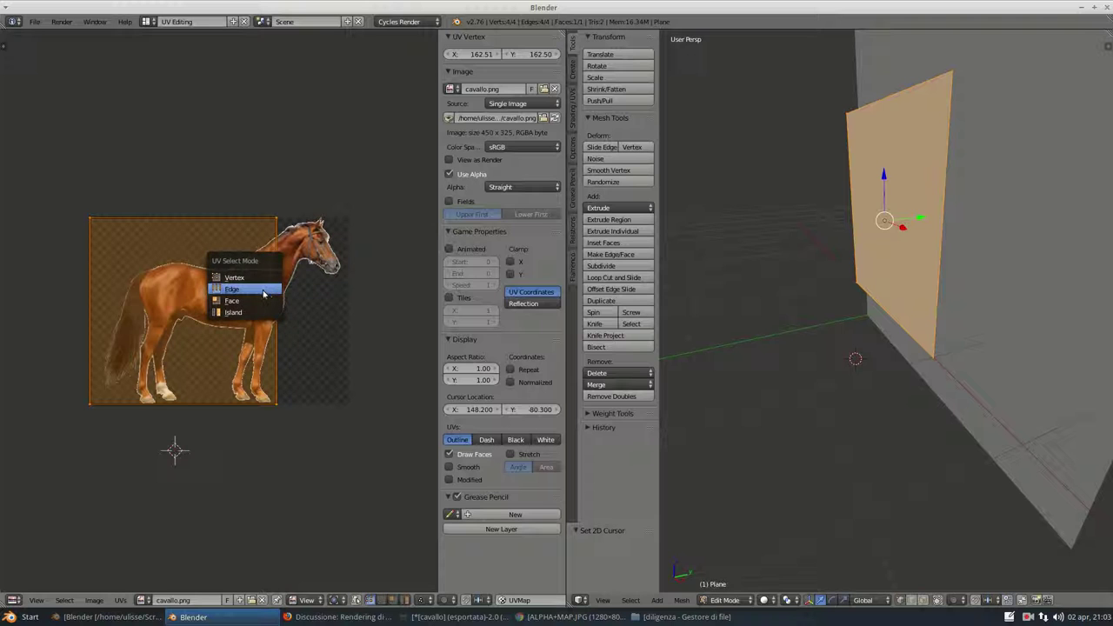
click(765, 600)
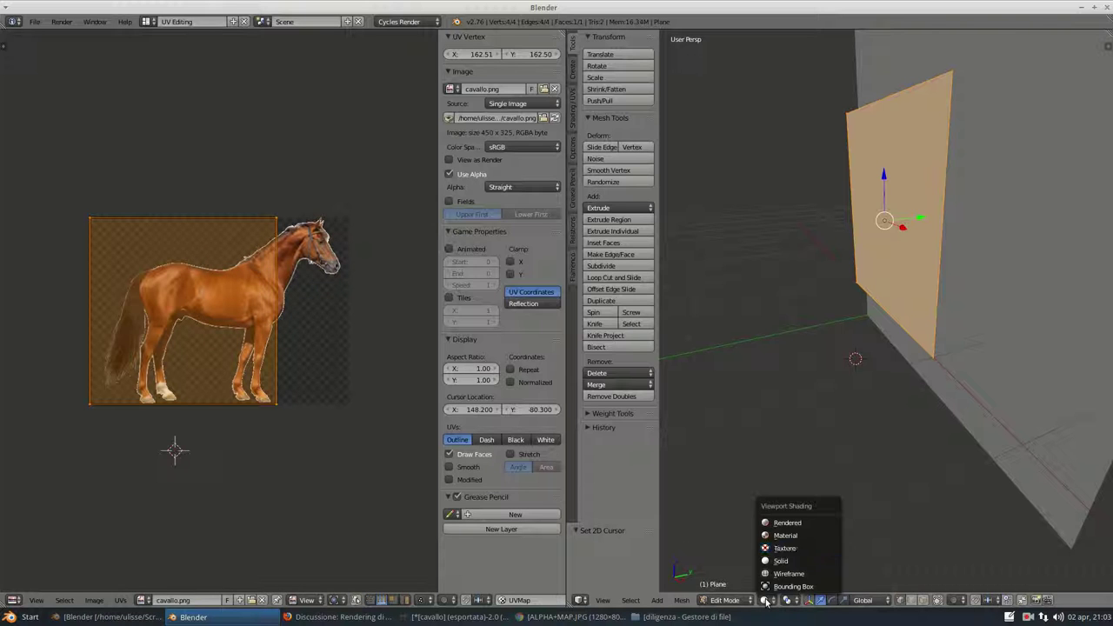
click(779, 536)
mouse_move(834, 366)
middle_down()
mouse_move(879, 351)
mouse_move(852, 347)
middle_up()
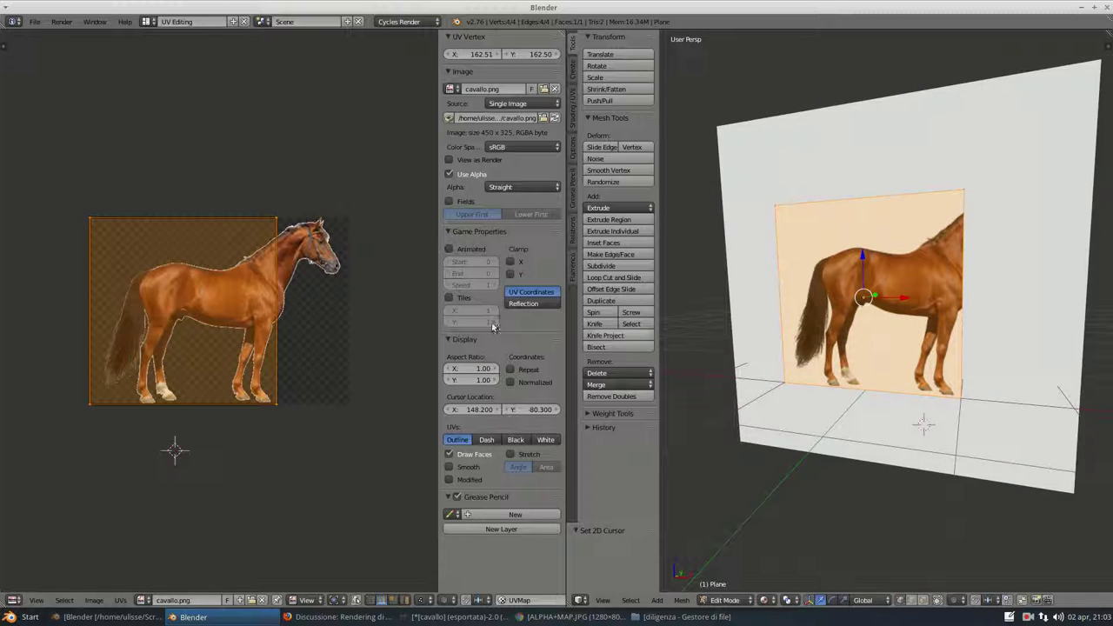
In edge select mode, move the right UV edge along X to widen the UVs.
key(ctrl+Tab)
click(269, 321)
click(274, 320)
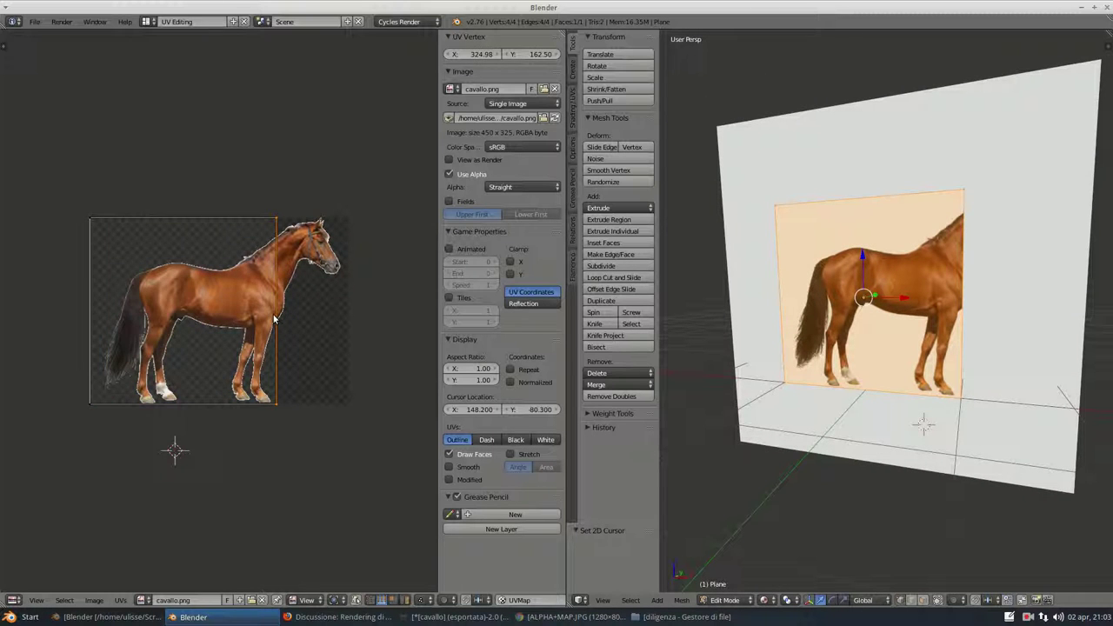
key(g)
key(x)
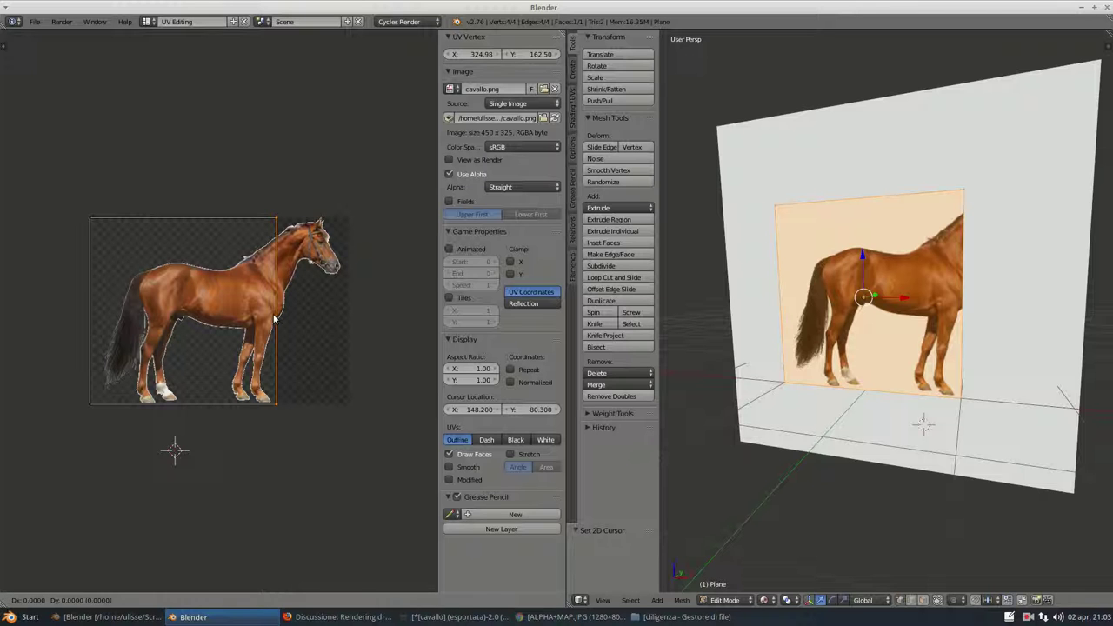
click(344, 325)
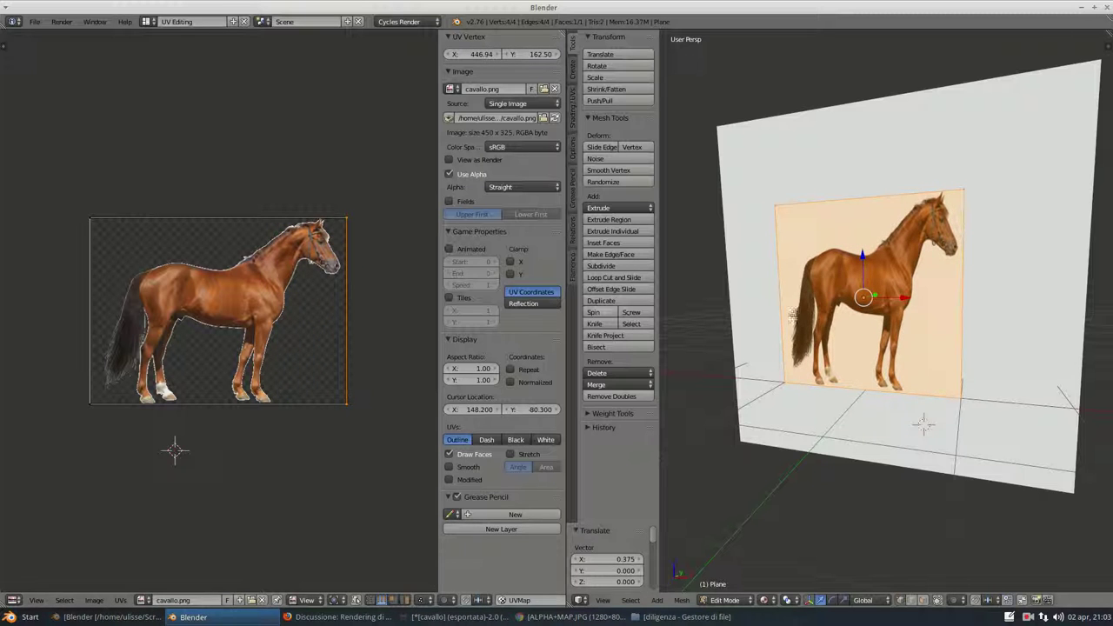
Lower the plane's top edge so the horse keeps its proportions, then return to Object Mode.
key(Tab)
key(ctrl+Tab)
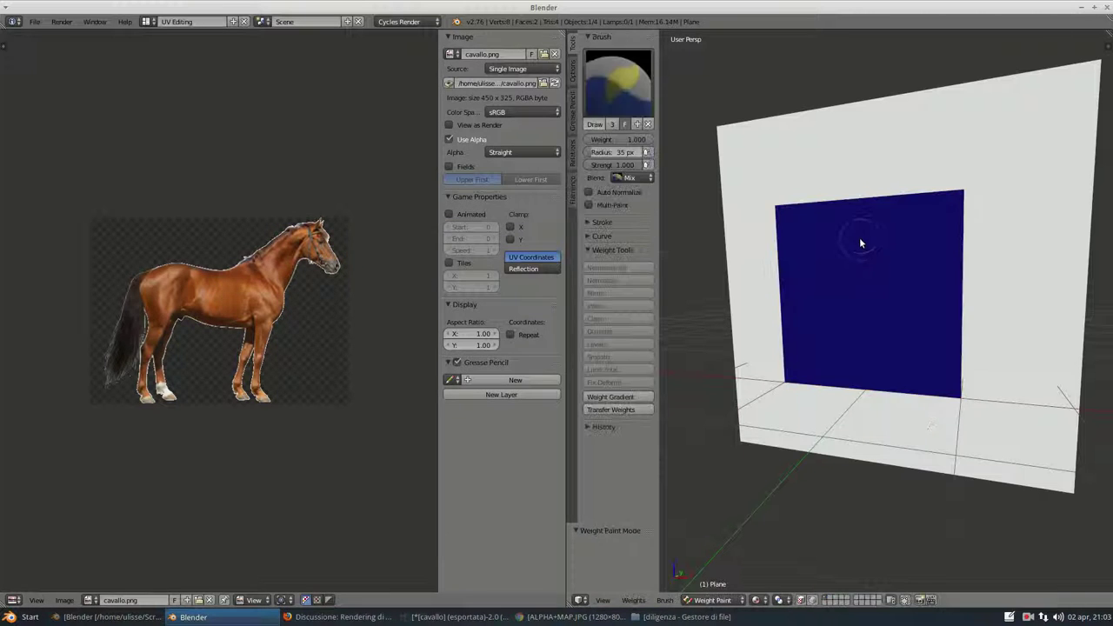
key(ctrl+Tab)
key(Tab)
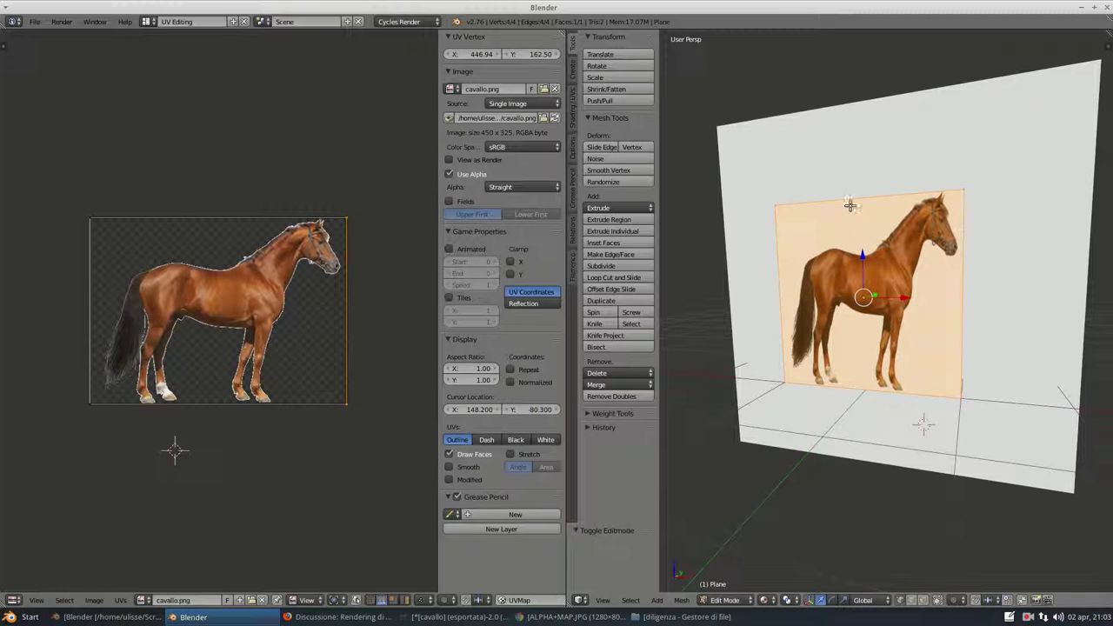
key(ctrl+Tab)
click(847, 205)
right_click(859, 191)
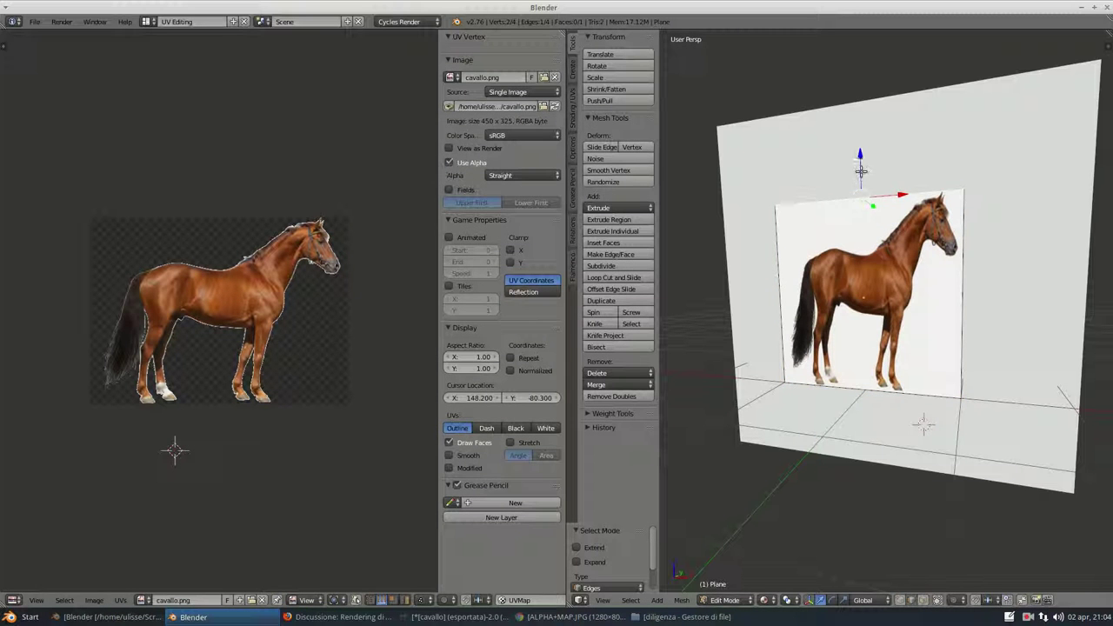
drag(861, 170, 861, 227)
scroll(861, 228, up, 1)
scroll(859, 261, up, 1)
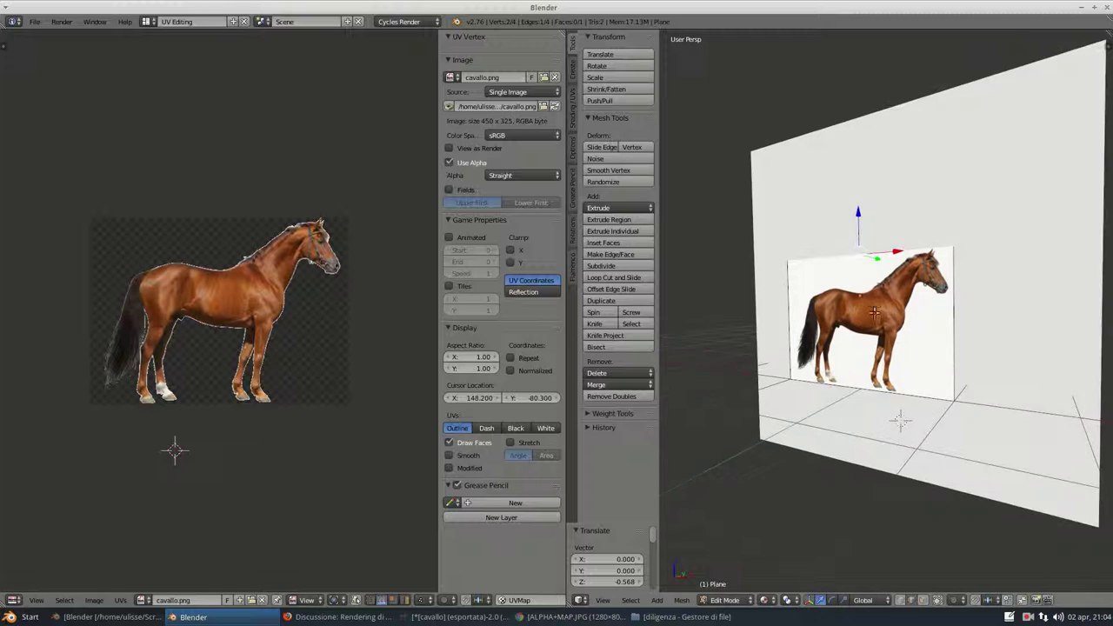
scroll(862, 287, up, 1)
key(Tab)
scroll(860, 339, down, 2)
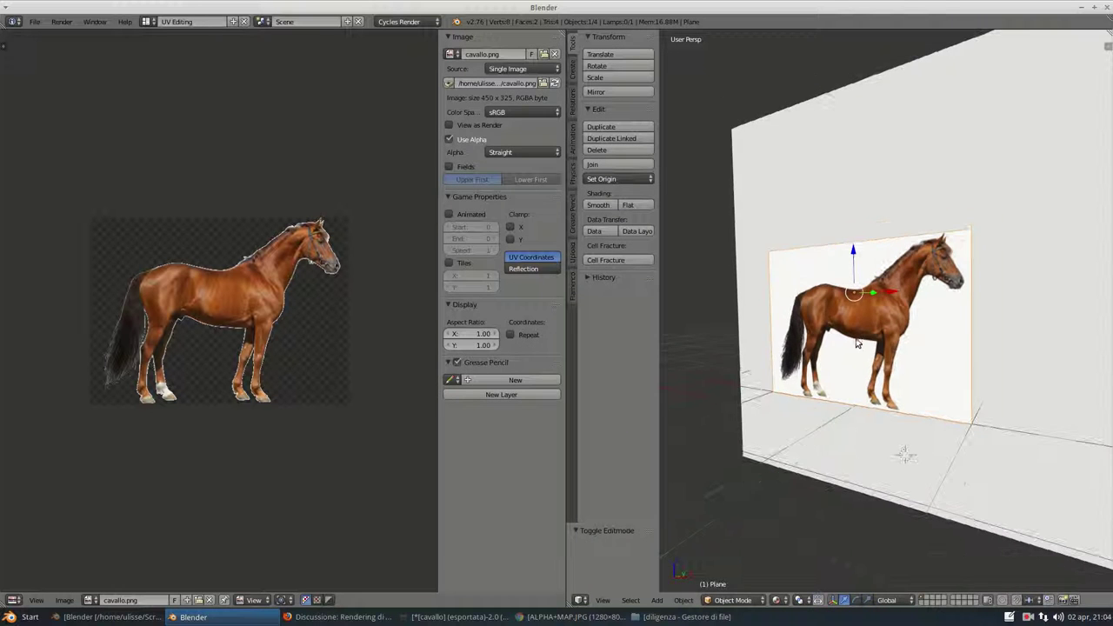
scroll(869, 392, down, 1)
Switch the 3D view to Rendered shading for a live Cycles preview.
click(777, 600)
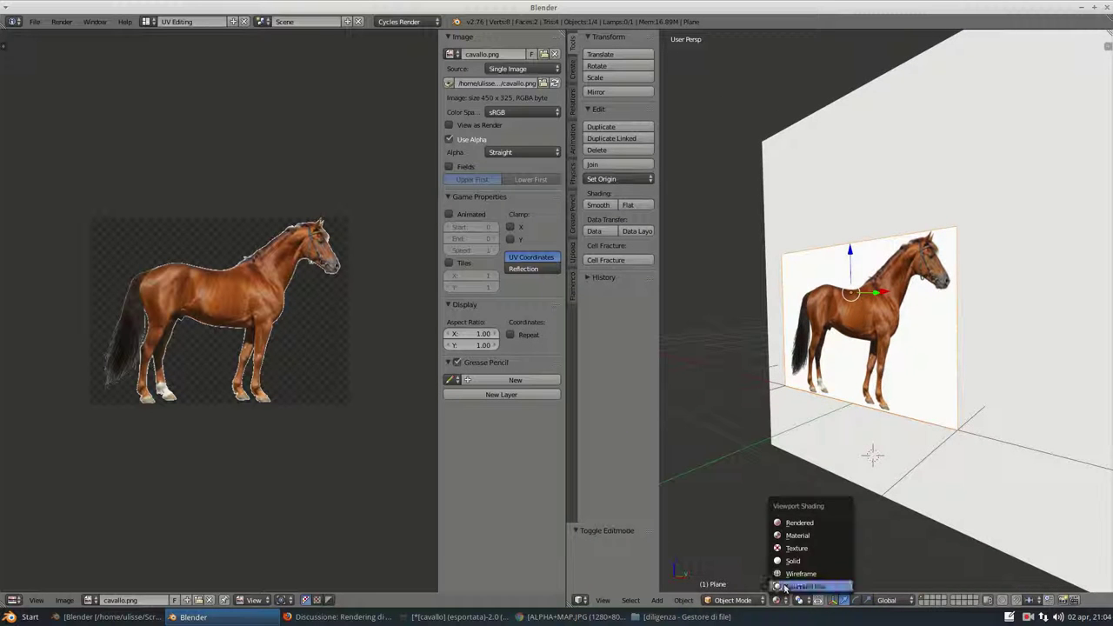
click(793, 523)
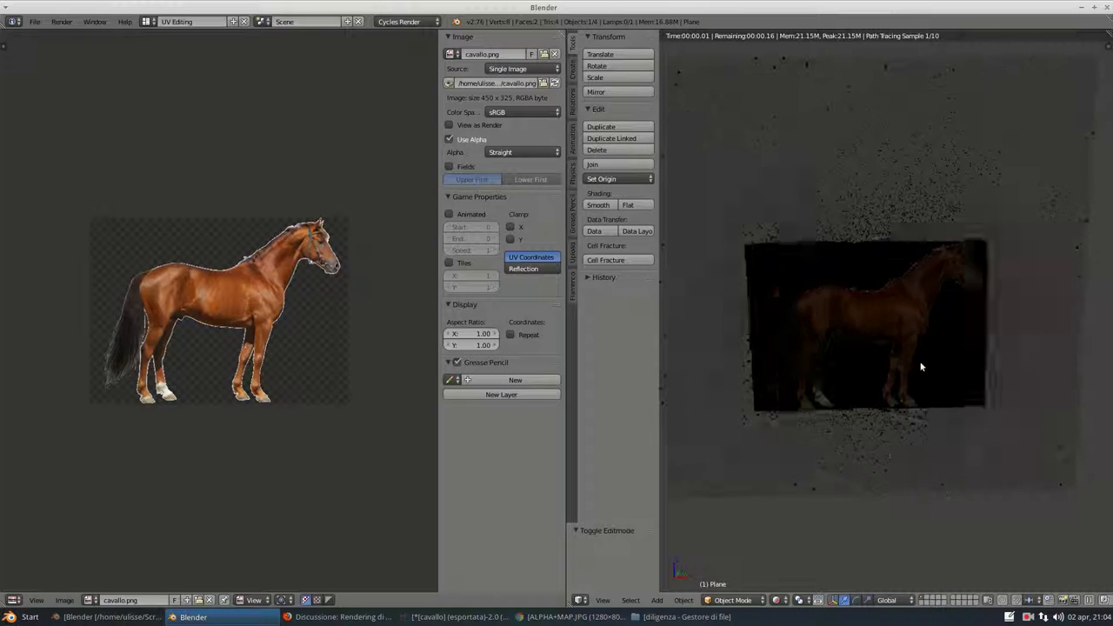
scroll(960, 297, up, 1)
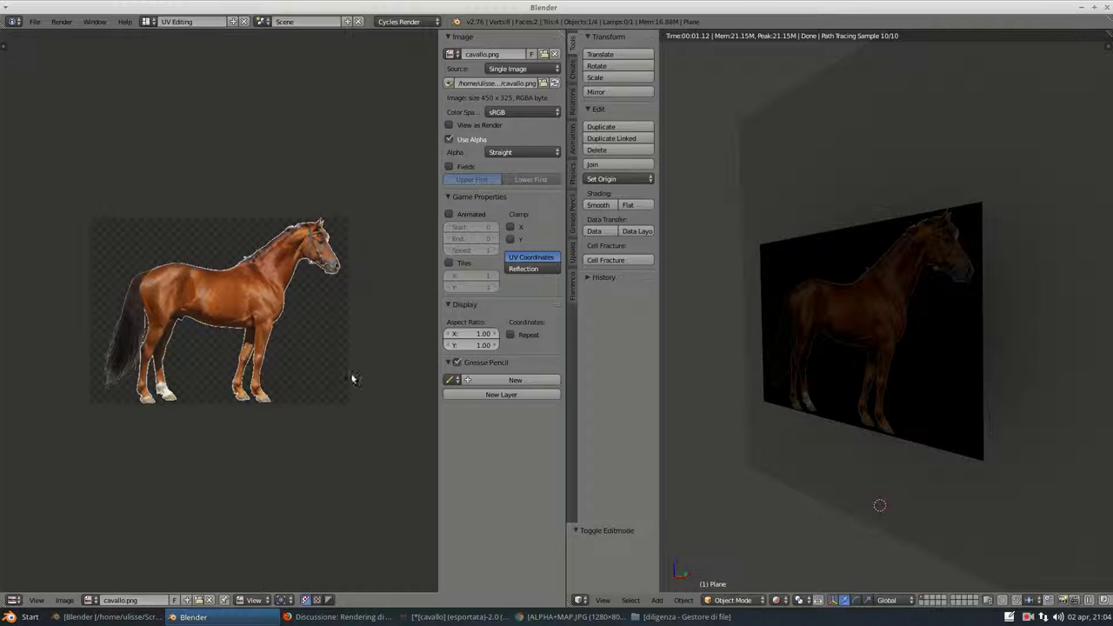
Split the image editor area into two stacked views of cavallo.png.
middle_drag(861, 426, 874, 443)
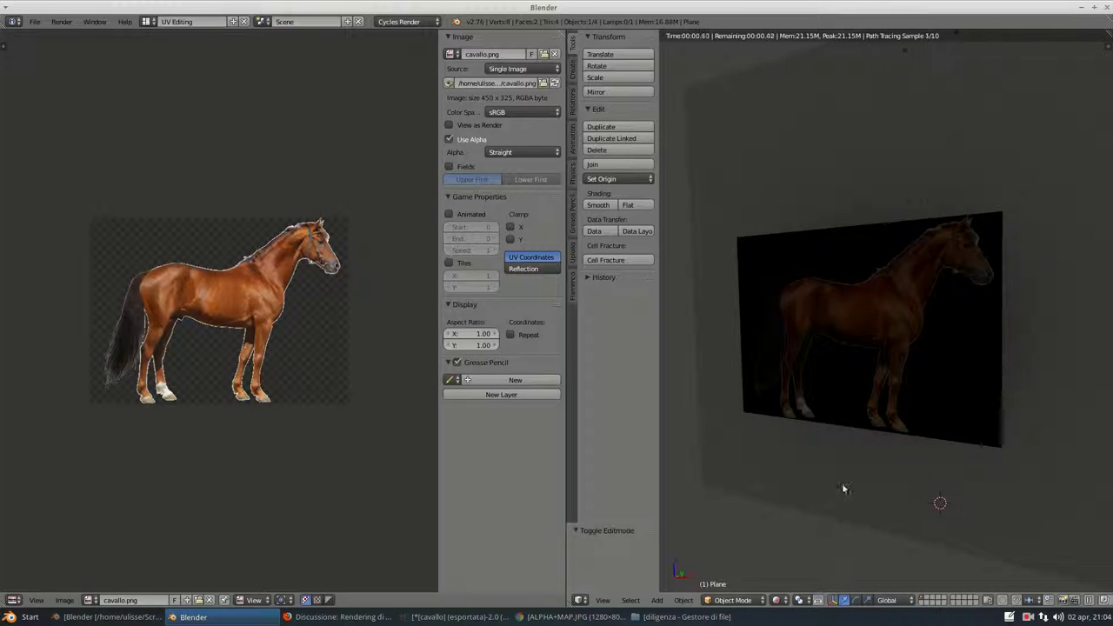
mouse_move(842, 482)
middle_down()
mouse_move(913, 352)
mouse_move(898, 338)
mouse_move(884, 349)
mouse_move(937, 331)
middle_up()
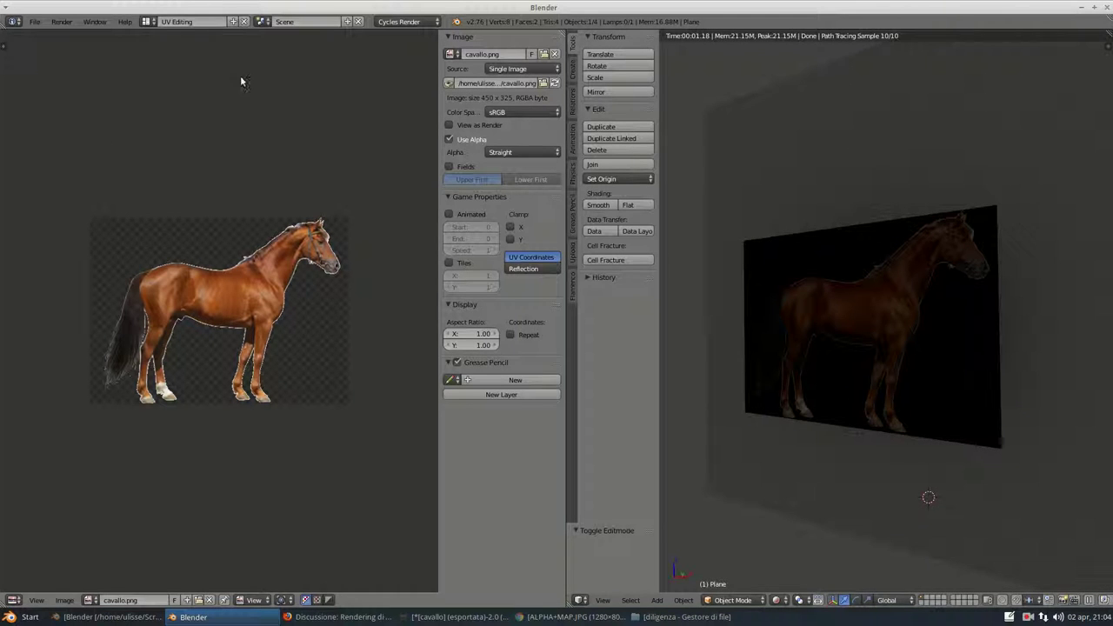
drag(562, 33, 556, 304)
middle_drag(868, 332, 857, 323)
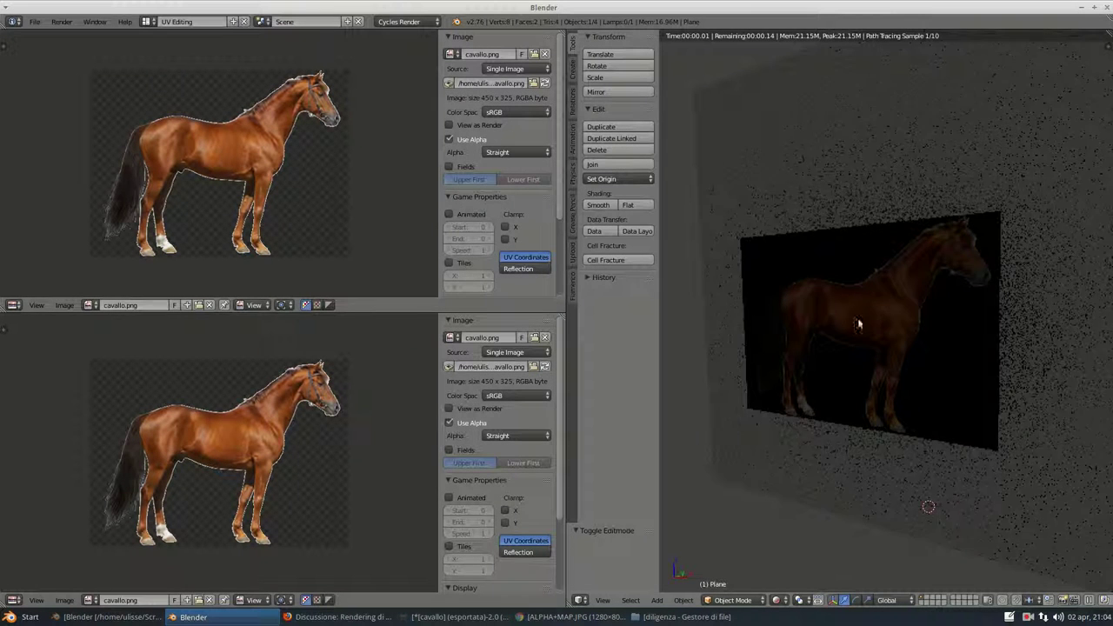
Change the upper view to the Node Editor showing Material.001's material nodes.
click(13, 304)
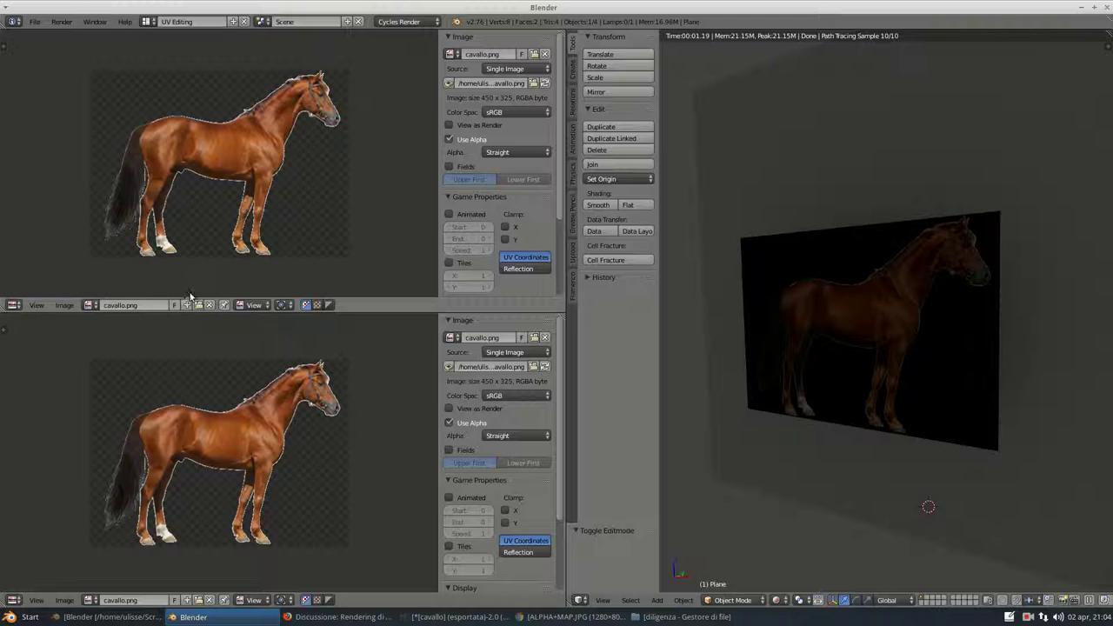
click(13, 305)
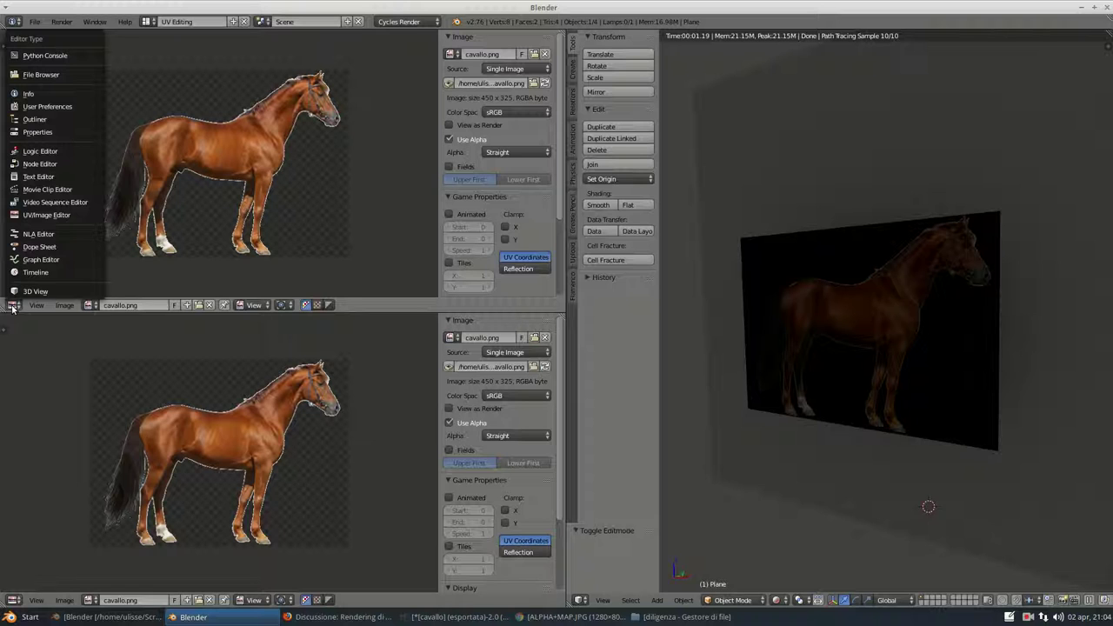
click(37, 165)
Recenter the material nodes, show the 3D view sidebar, and split off a second 3D view on the right.
scroll(83, 187, up, 1)
scroll(95, 169, up, 2)
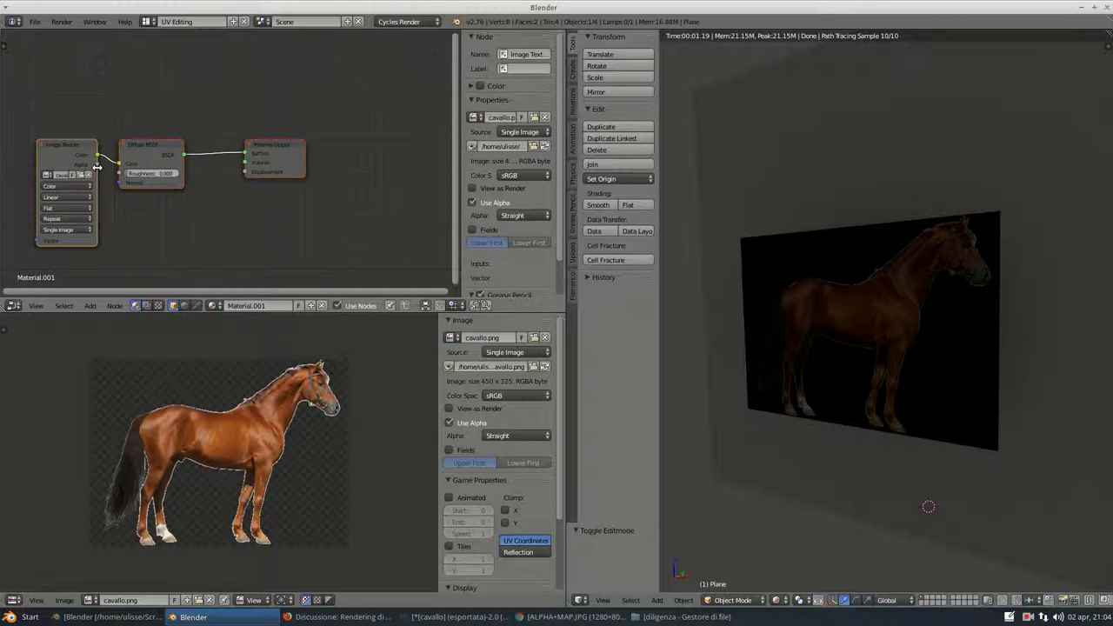
middle_drag(98, 166, 152, 144)
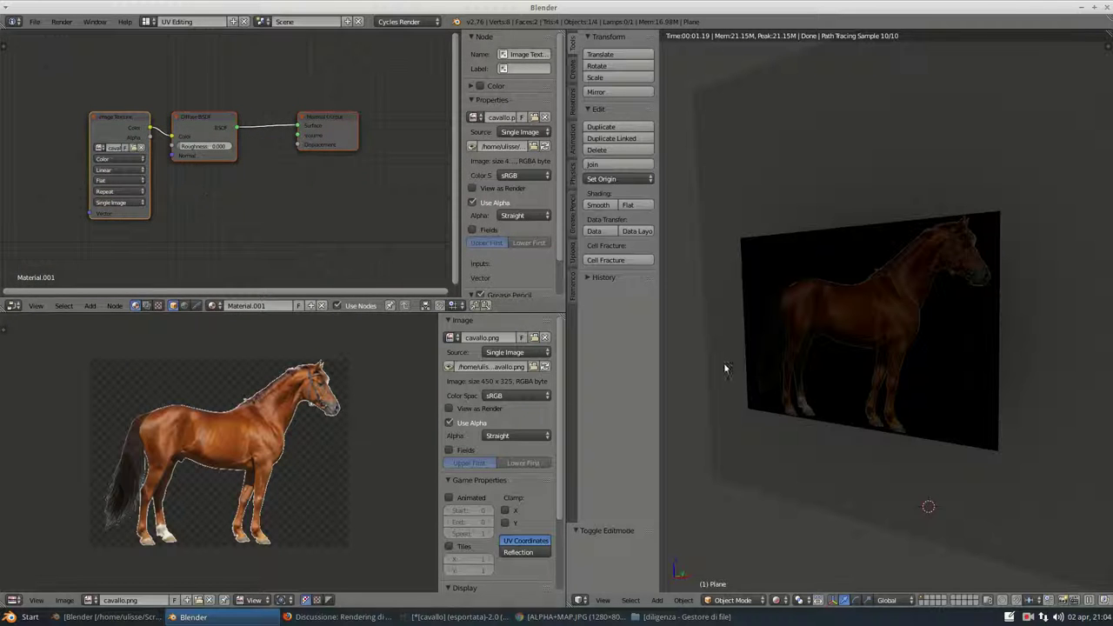
scroll(809, 296, down, 1)
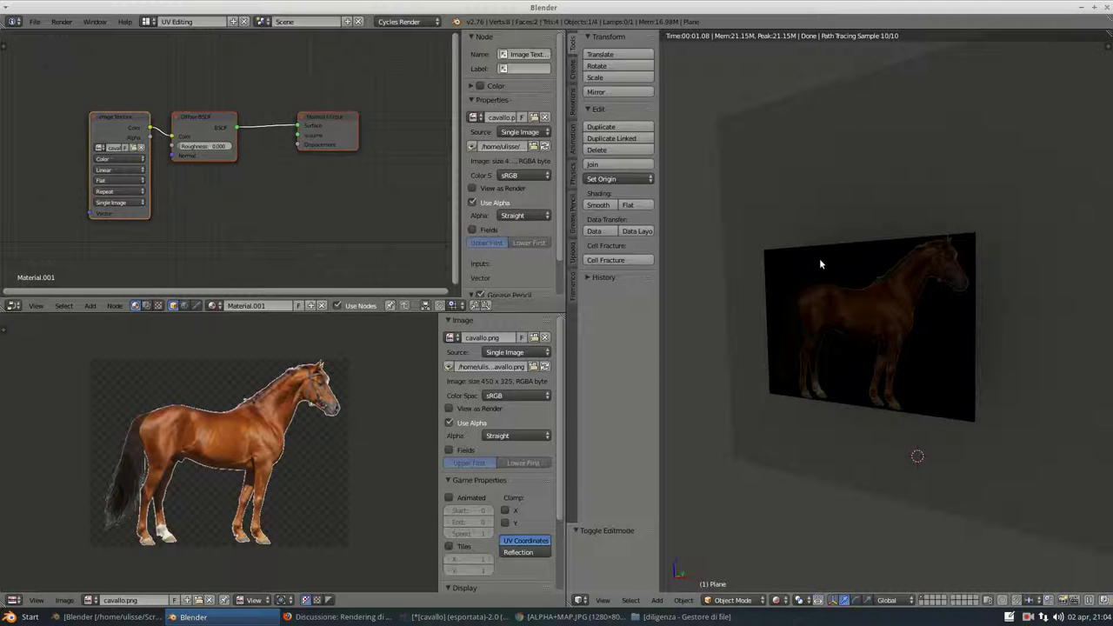
key(n)
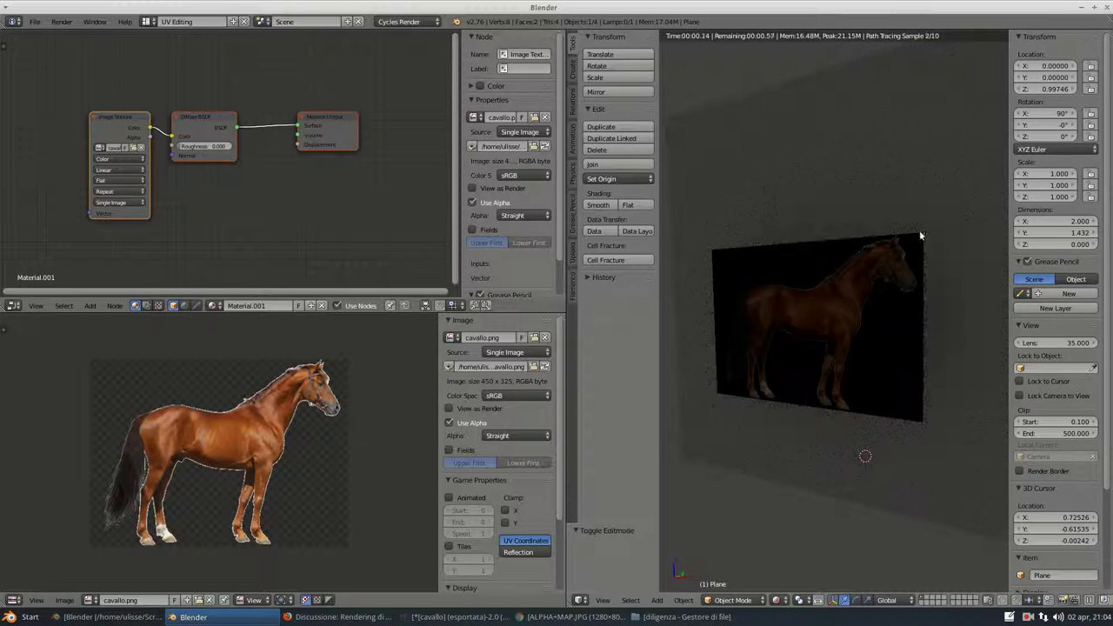
drag(1107, 31, 918, 35)
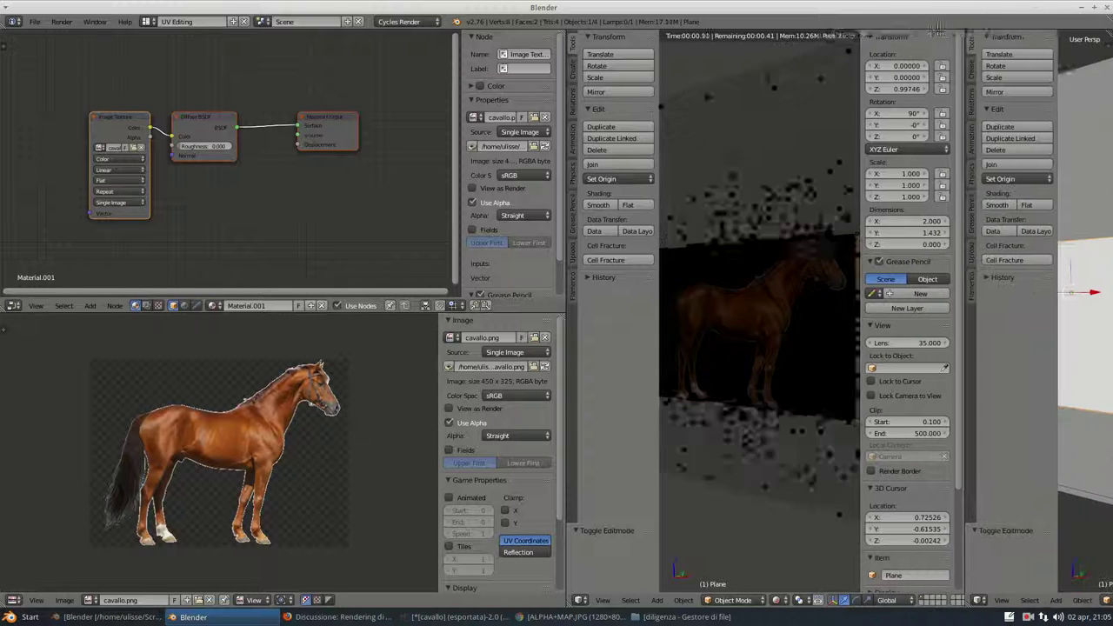
click(928, 600)
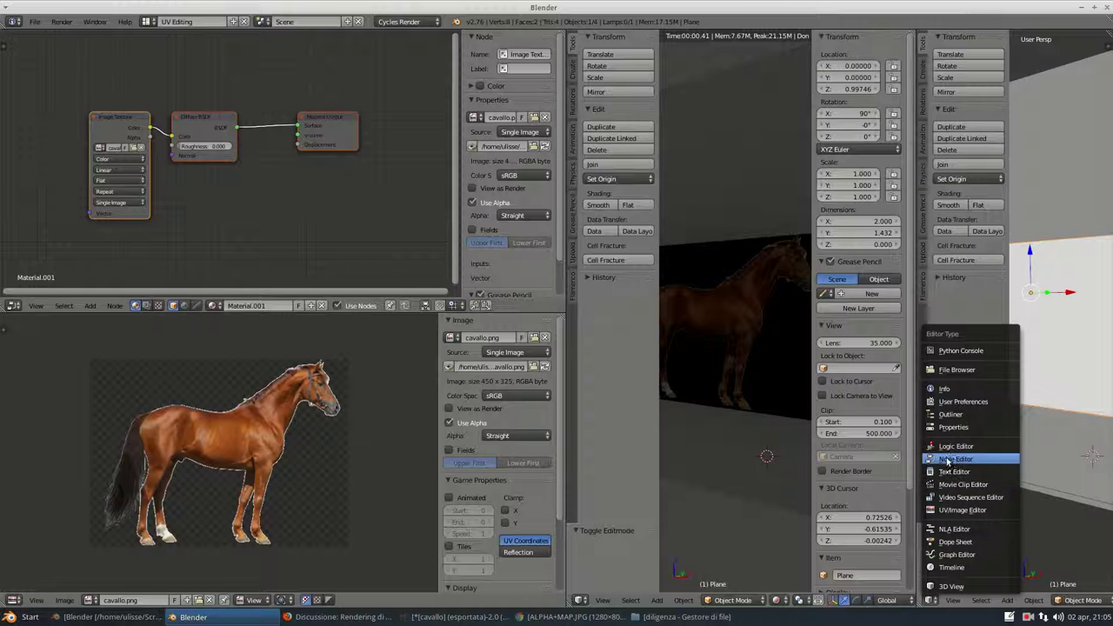
Turn the new right-hand area into a Properties editor showing Material.001's cavallo.png texture settings.
click(953, 427)
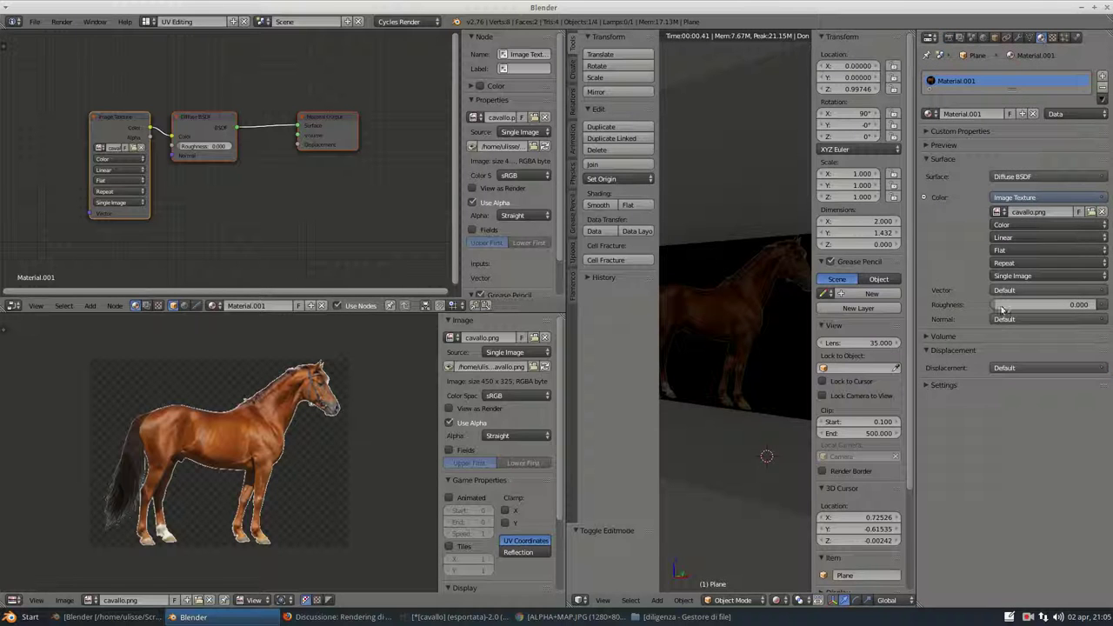
click(1023, 291)
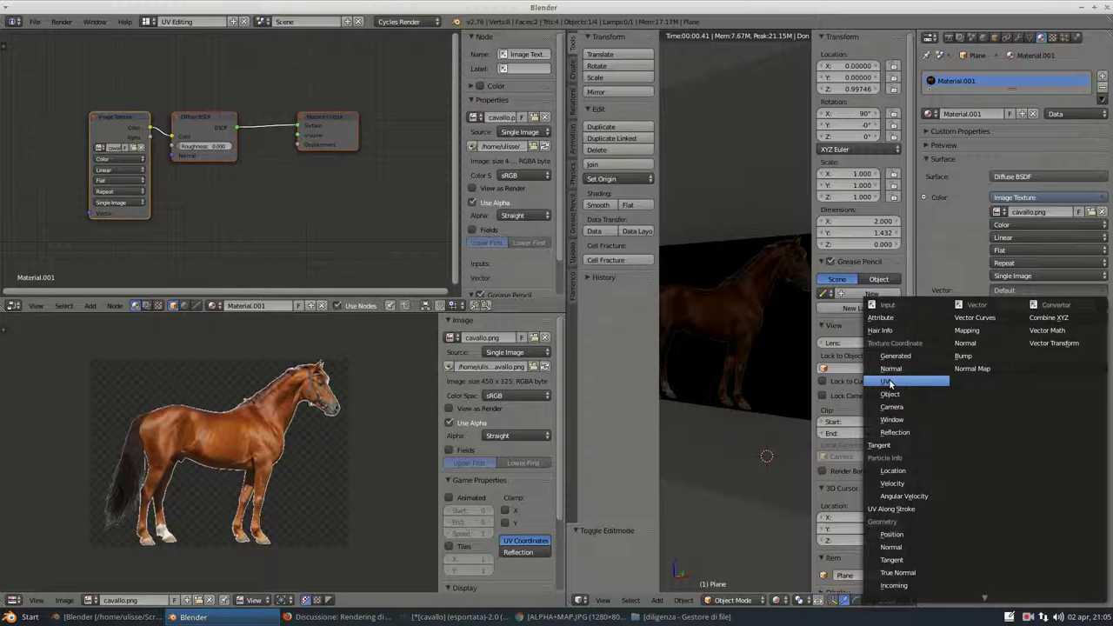
Set the horse texture's Vector to Texture Coordinate UV and spread the nodes apart.
click(889, 382)
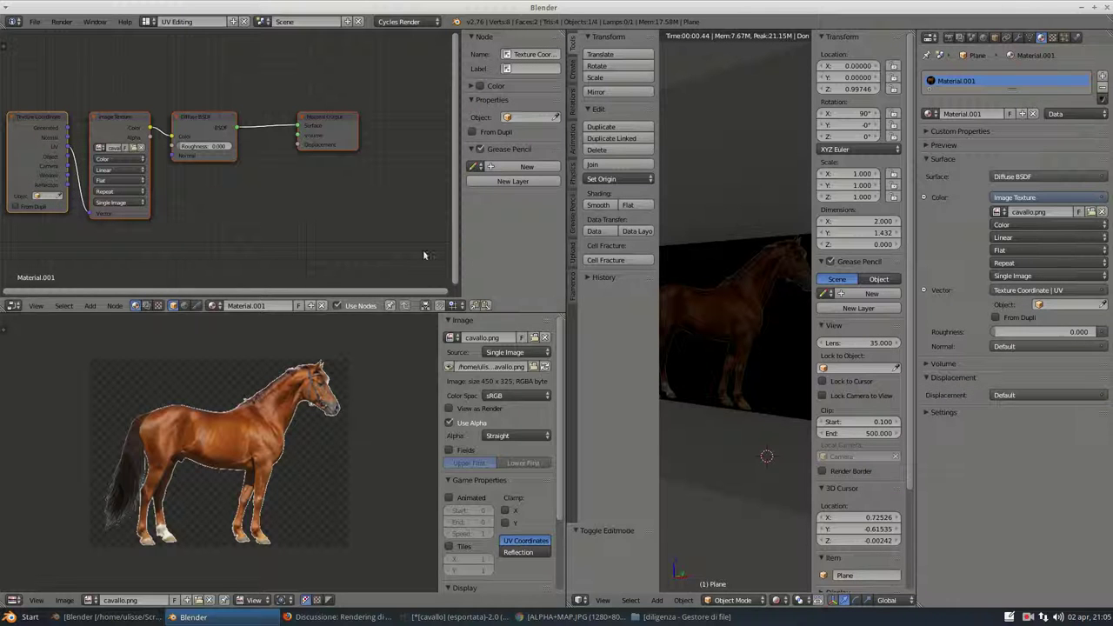
drag(179, 117, 207, 113)
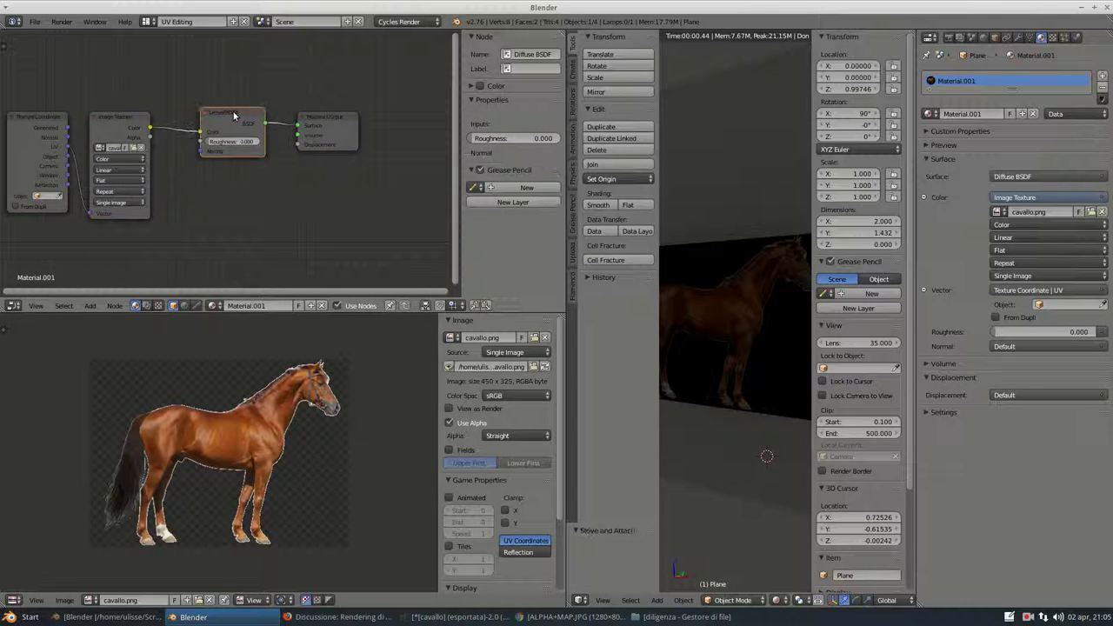
drag(328, 120, 343, 116)
drag(29, 119, 27, 109)
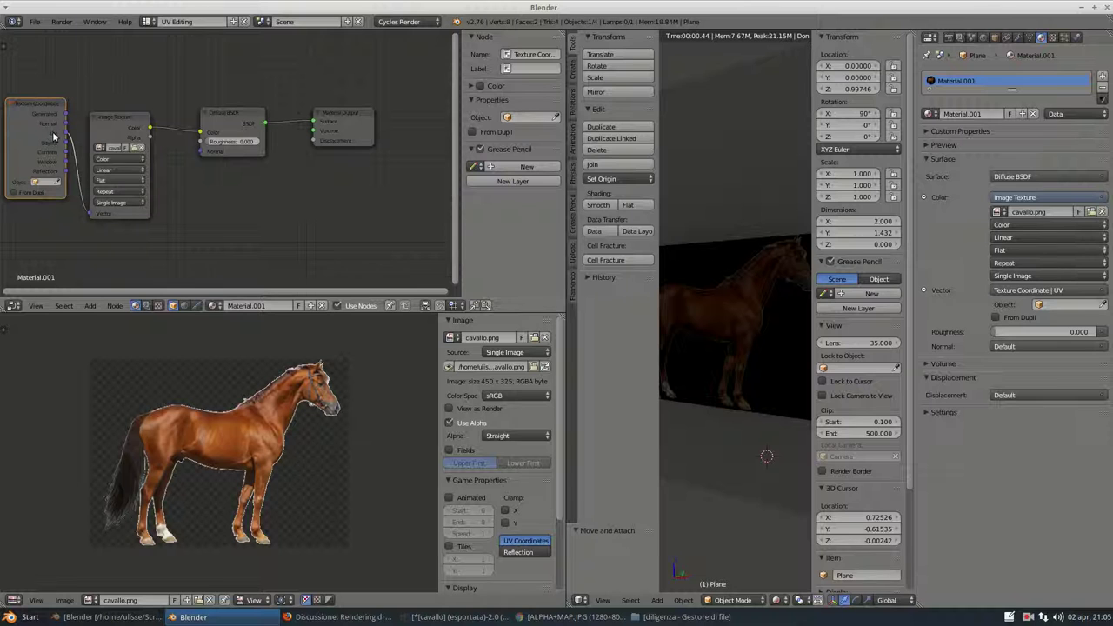
drag(224, 116, 206, 216)
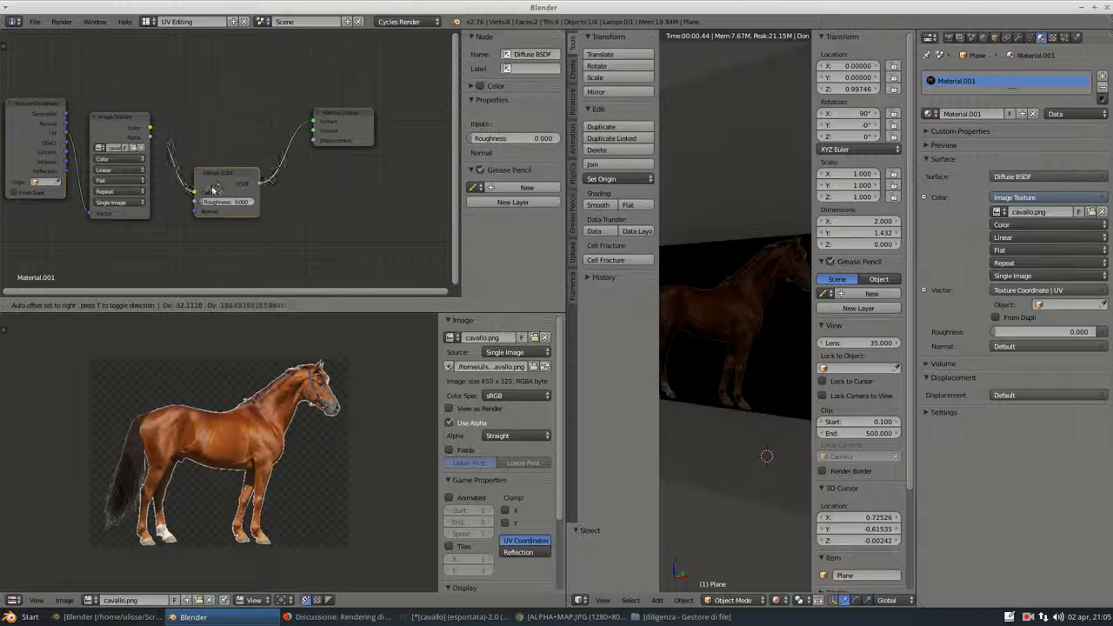
Insert a Mix Shader on the output link, with Diffuse BSDF in its second Shader input.
click(88, 307)
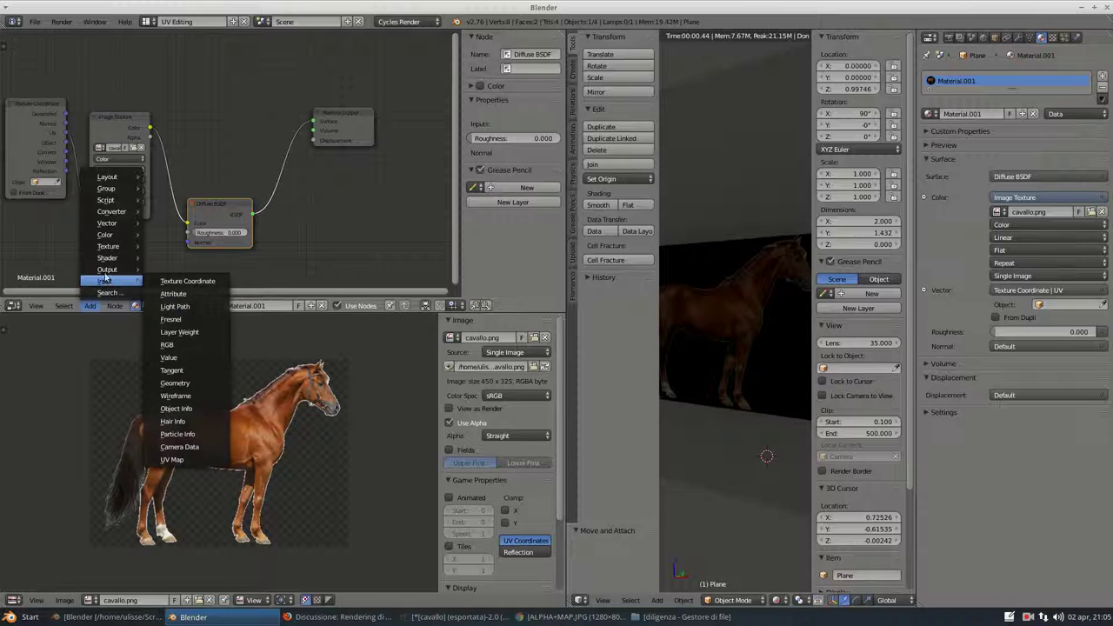
mouse_move(108, 259)
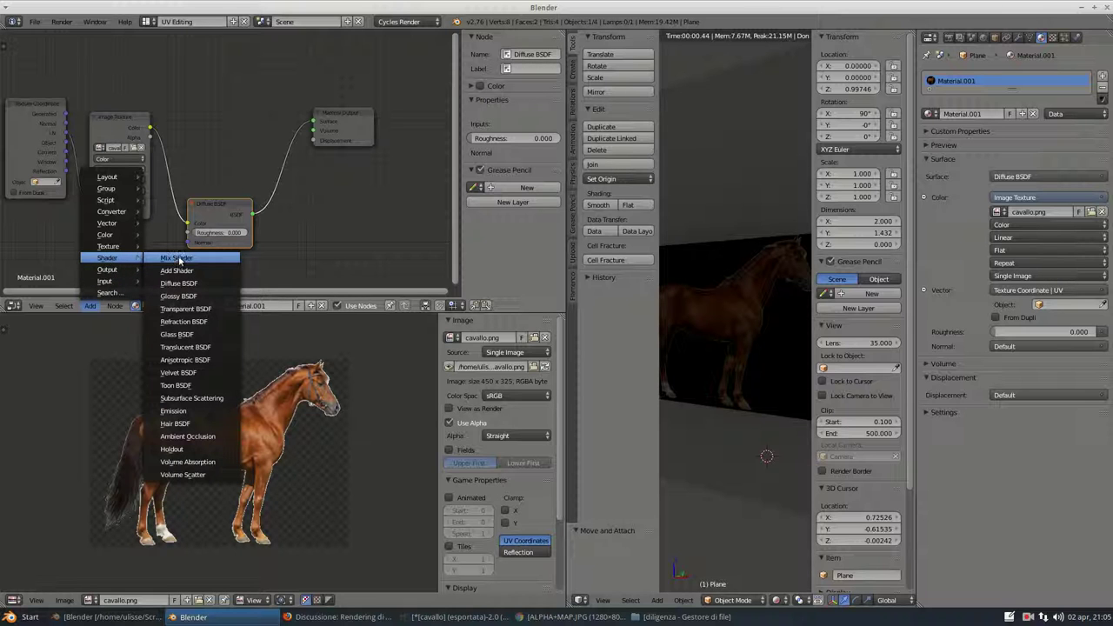
click(180, 259)
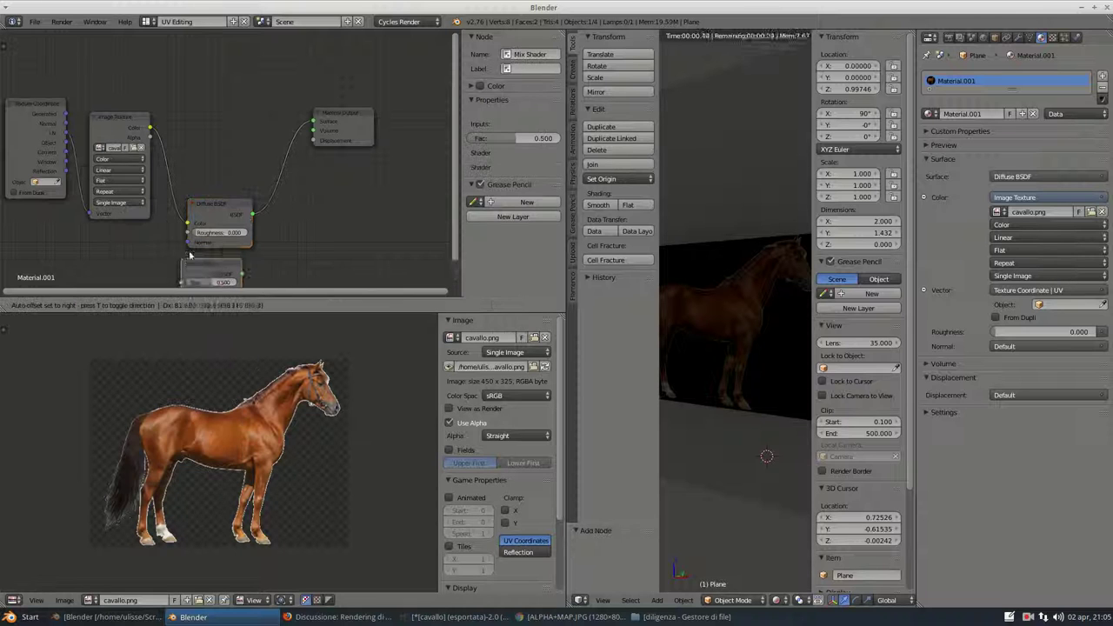
click(305, 144)
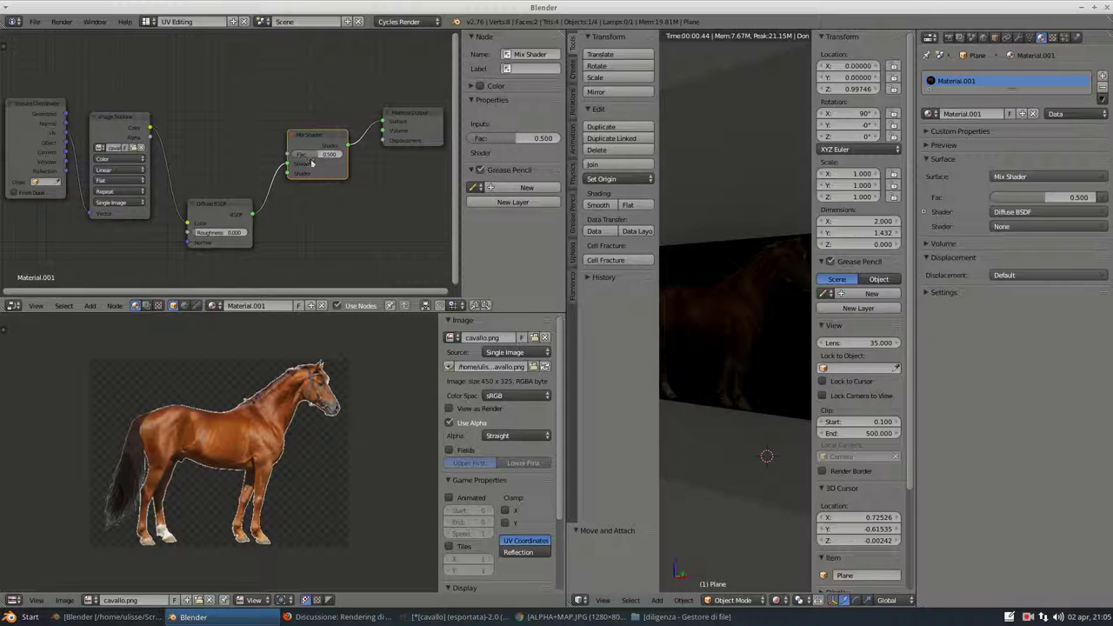
drag(287, 165, 286, 174)
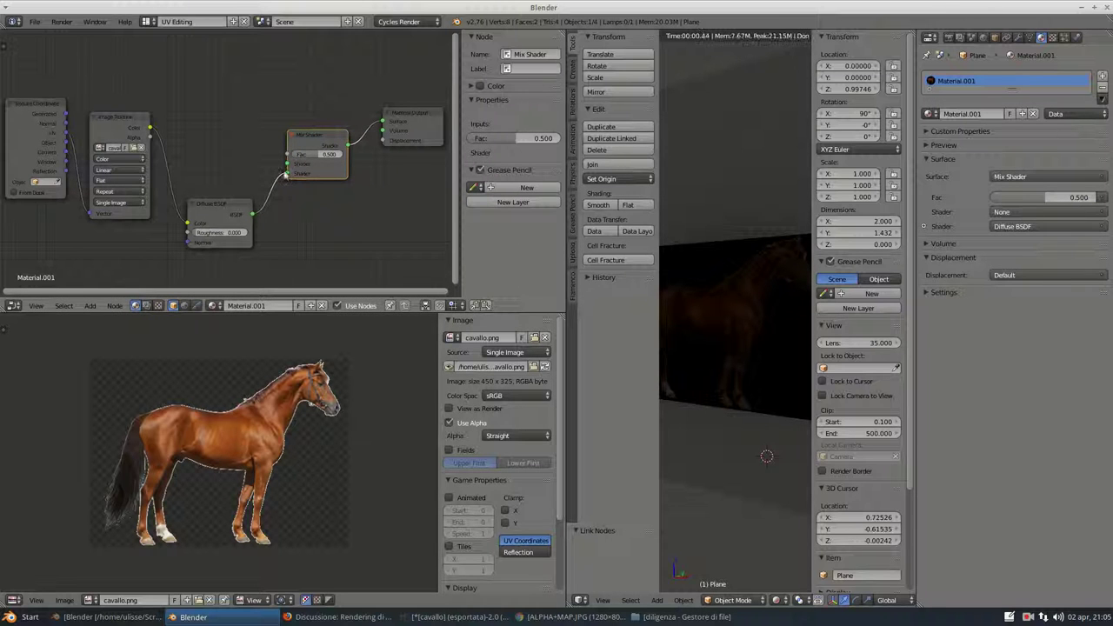
click(89, 305)
mouse_move(108, 259)
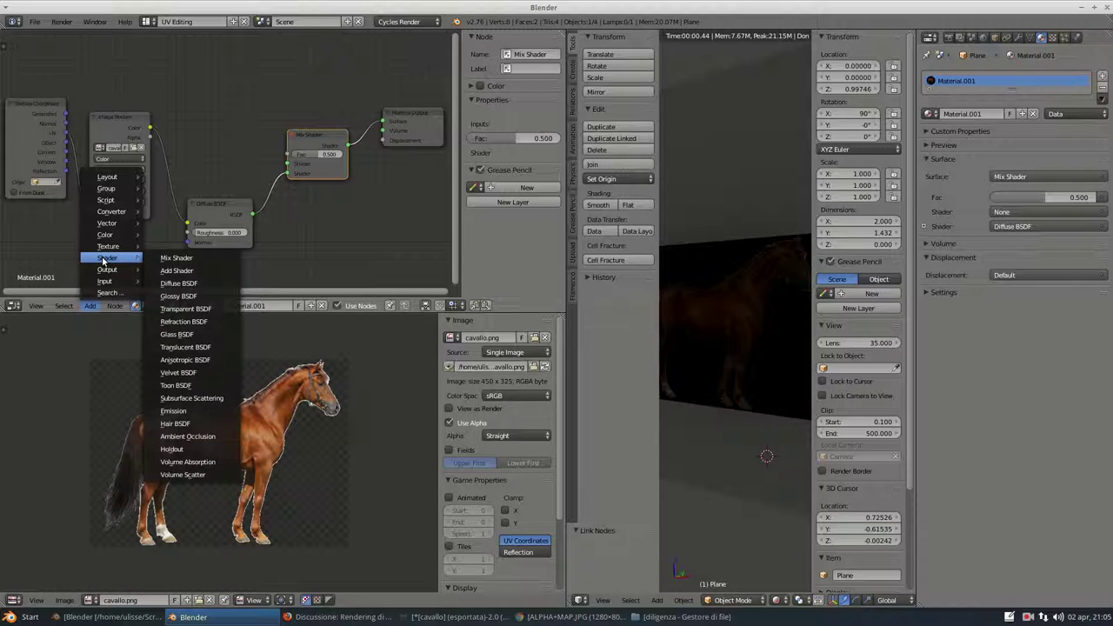
Add a Transparent BSDF above the Mix Shader and wire it into the first Shader input.
click(185, 309)
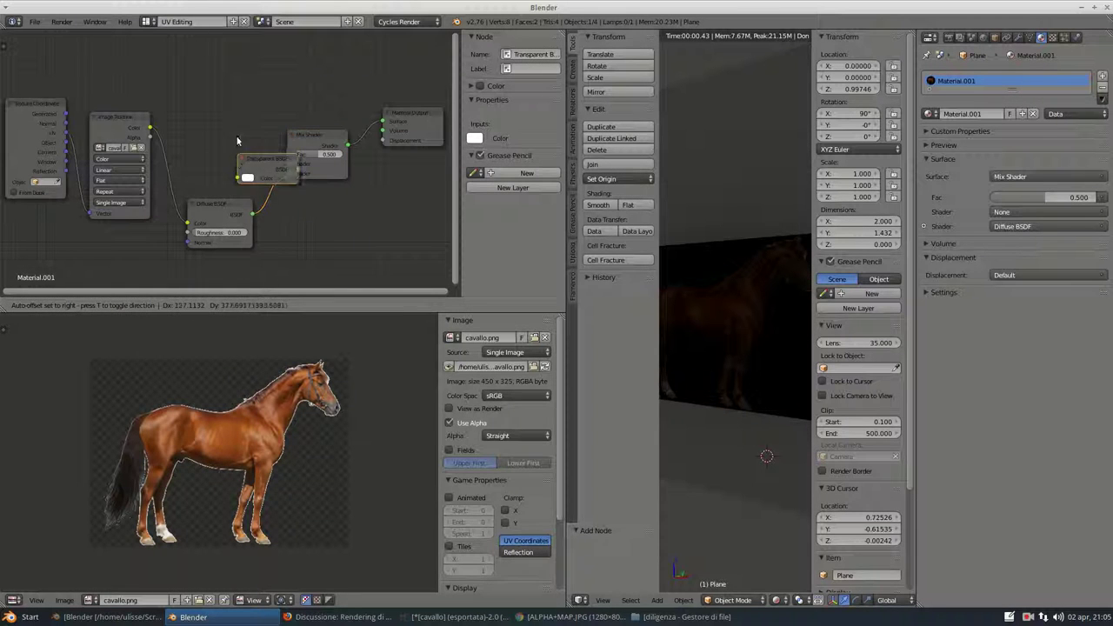
click(211, 66)
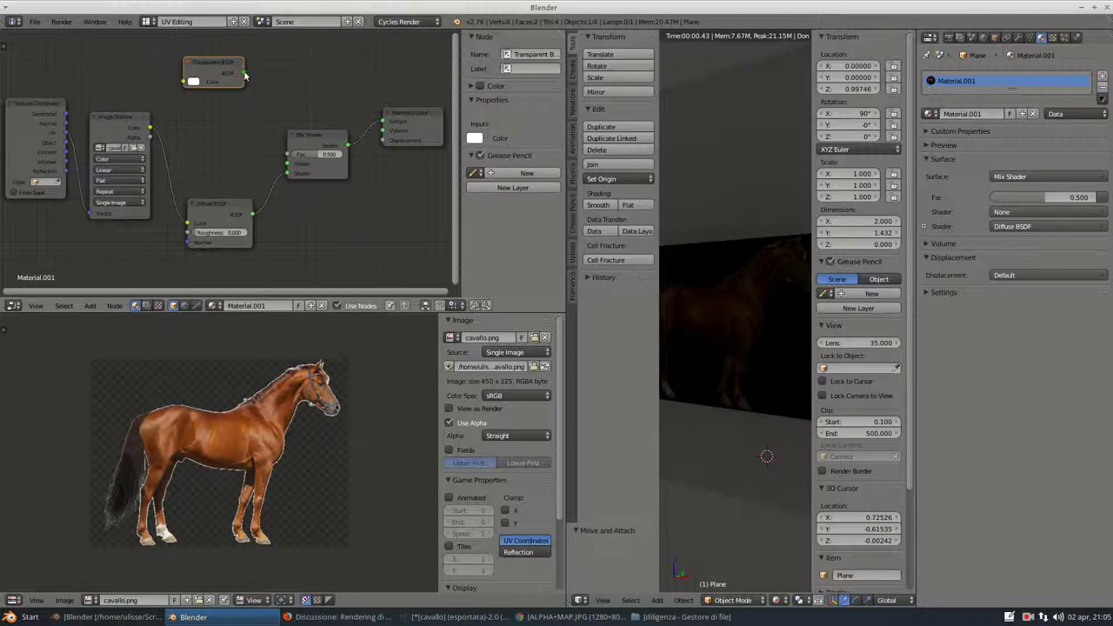
drag(245, 74, 248, 82)
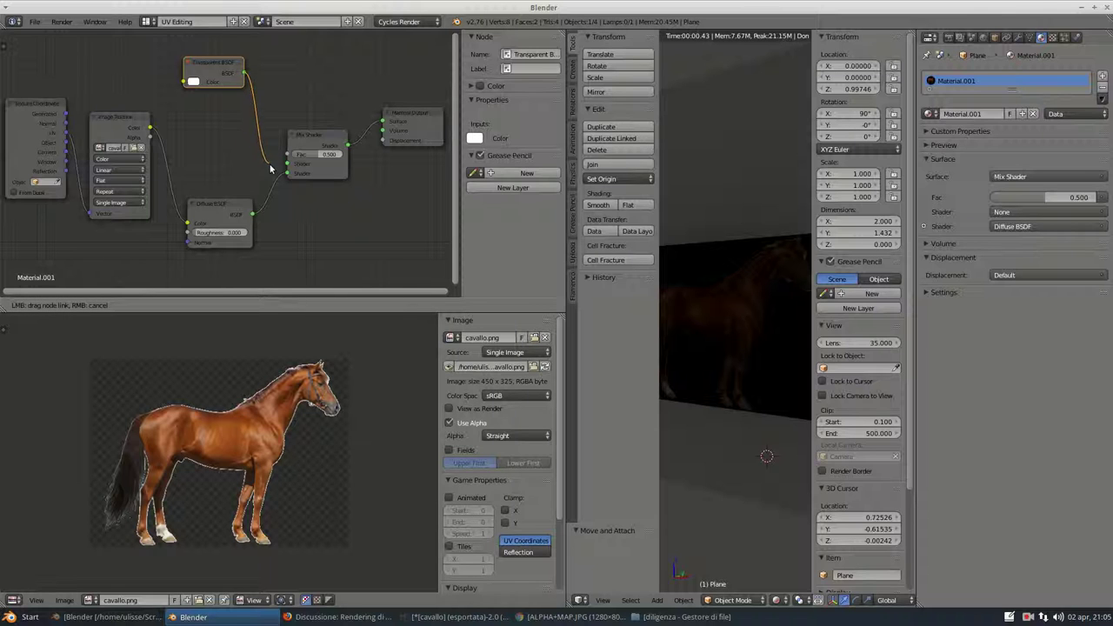
drag(271, 168, 290, 168)
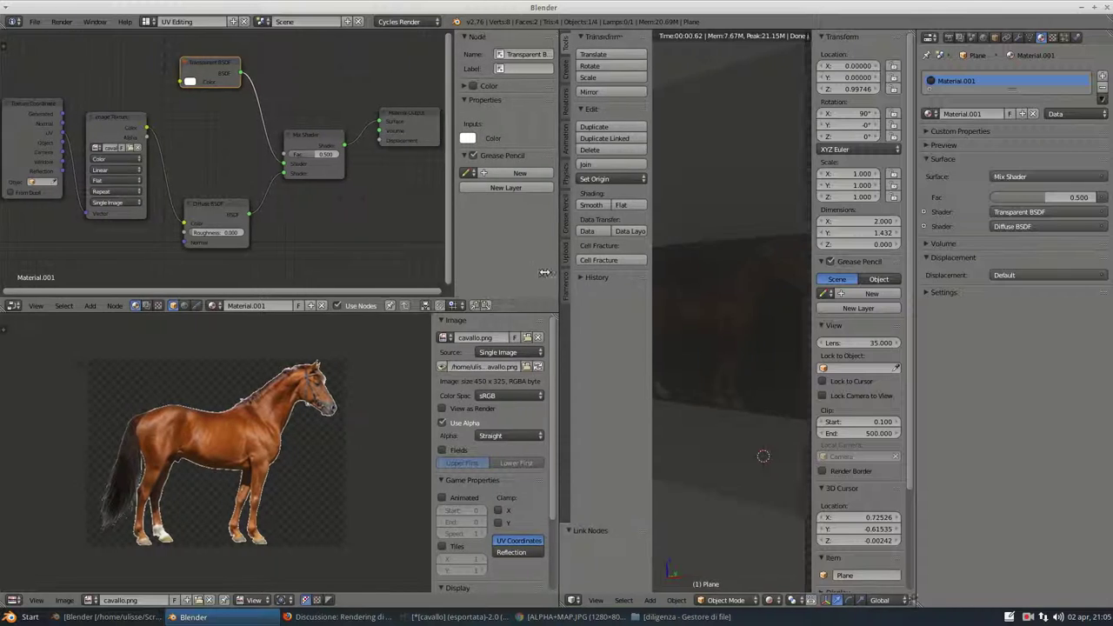
drag(567, 276, 428, 275)
mouse_move(674, 342)
middle_down()
mouse_move(642, 327)
mouse_move(673, 311)
mouse_move(673, 291)
mouse_move(701, 303)
mouse_move(681, 313)
mouse_move(673, 293)
middle_up()
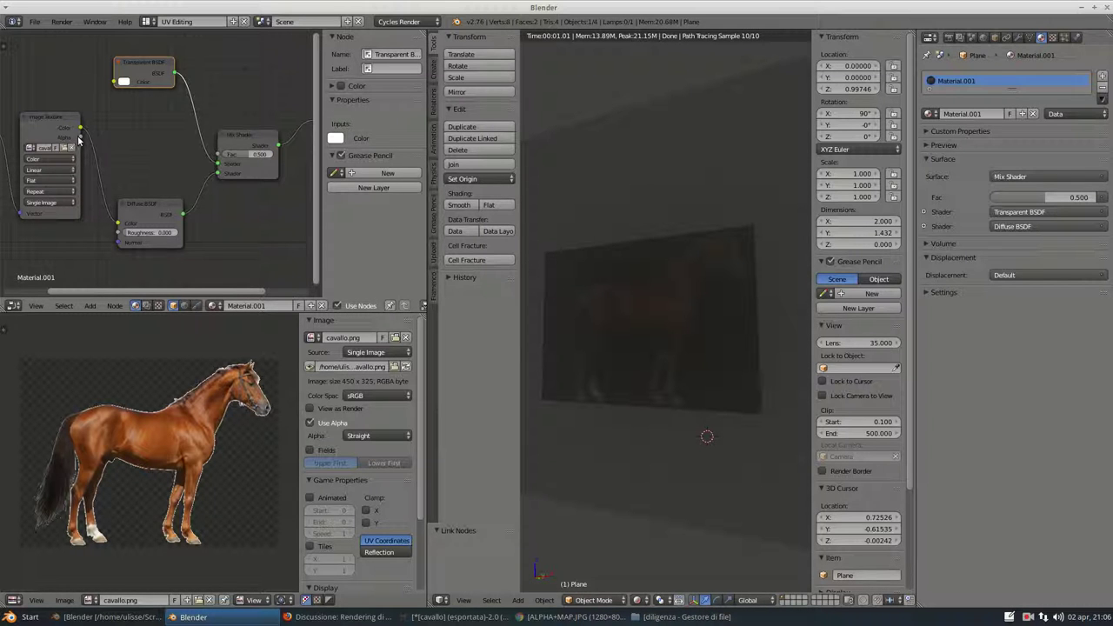
Connect the horse Image Texture's Alpha output to the Mix Shader's Fac input.
drag(80, 136, 219, 157)
mouse_move(686, 277)
middle_down()
mouse_move(620, 283)
mouse_move(668, 285)
middle_up()
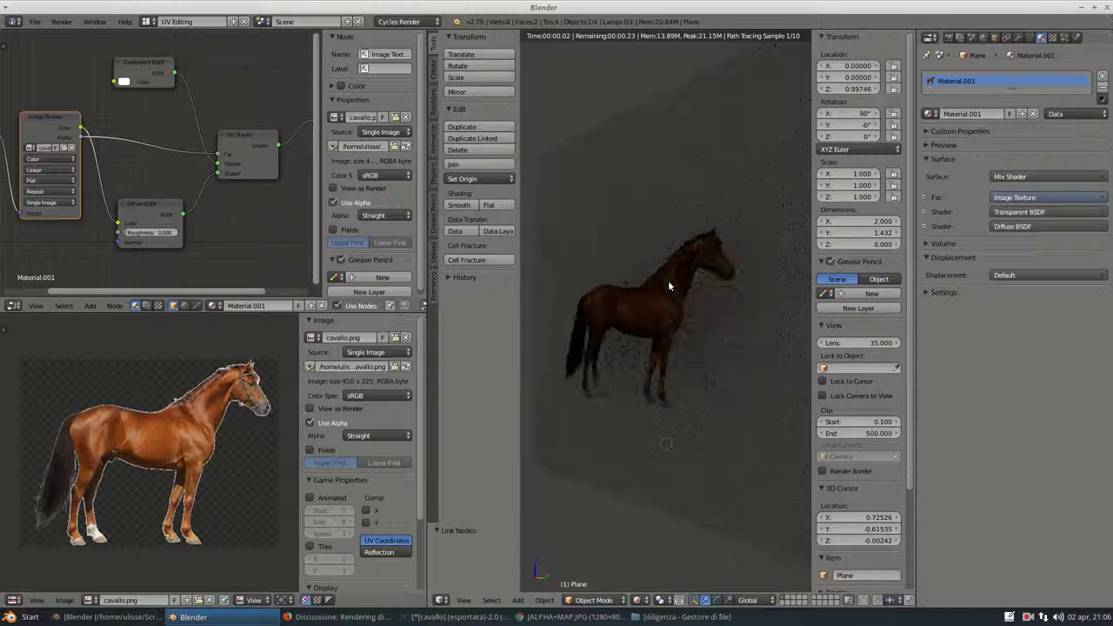
scroll(691, 265, down, 1)
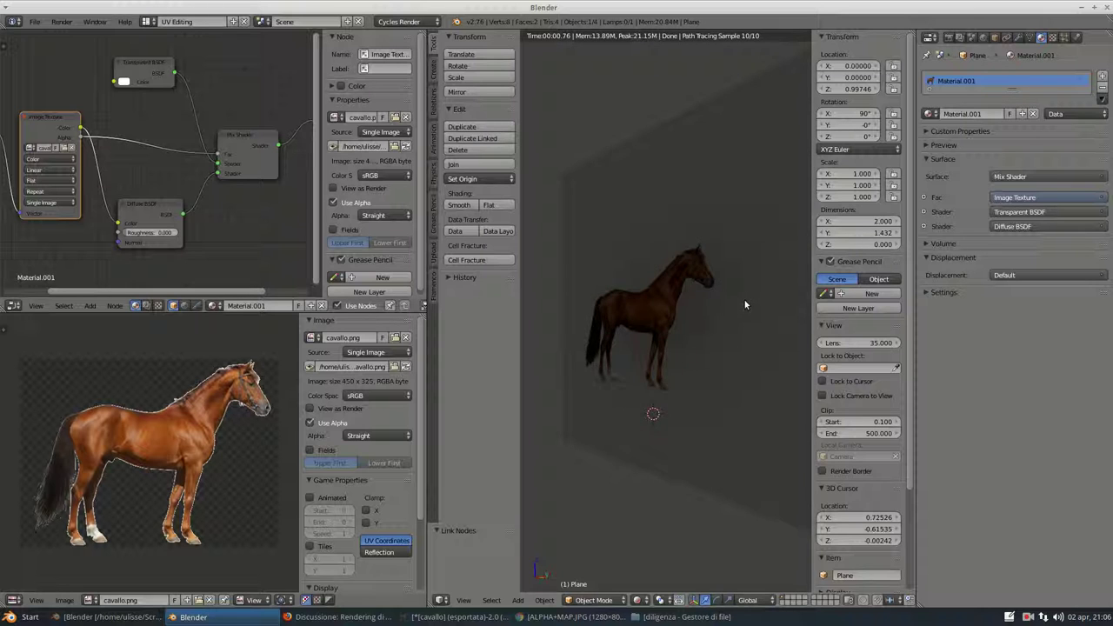
mouse_move(745, 304)
middle_down()
mouse_move(664, 303)
mouse_move(793, 301)
middle_up()
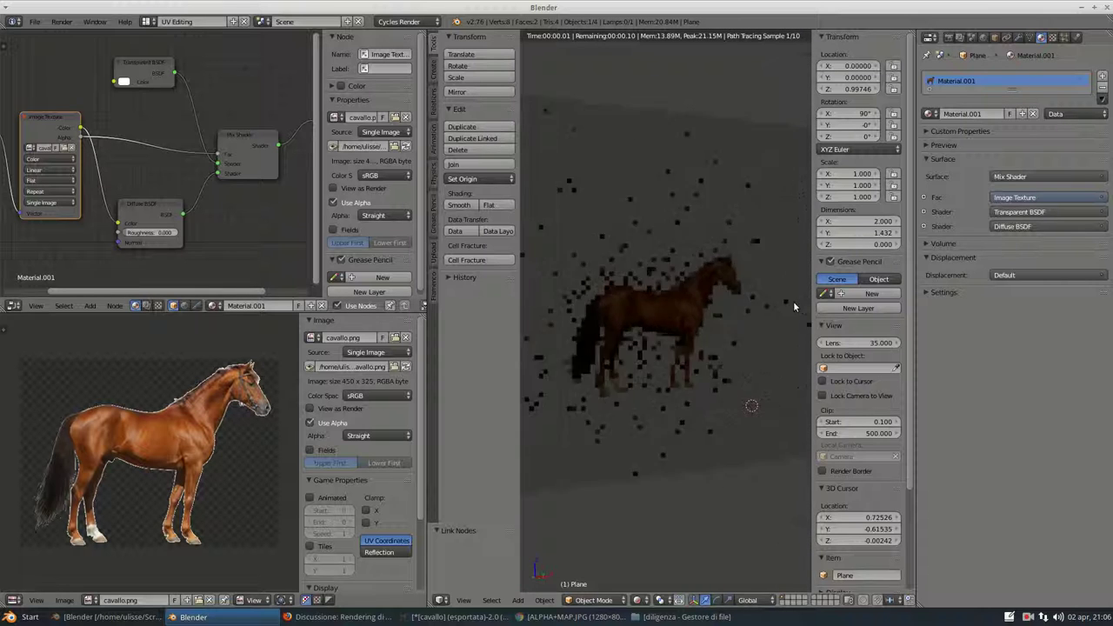
Give Plane.001 a new material, Material.002, with a red diffuse colour.
right_click(709, 126)
click(993, 113)
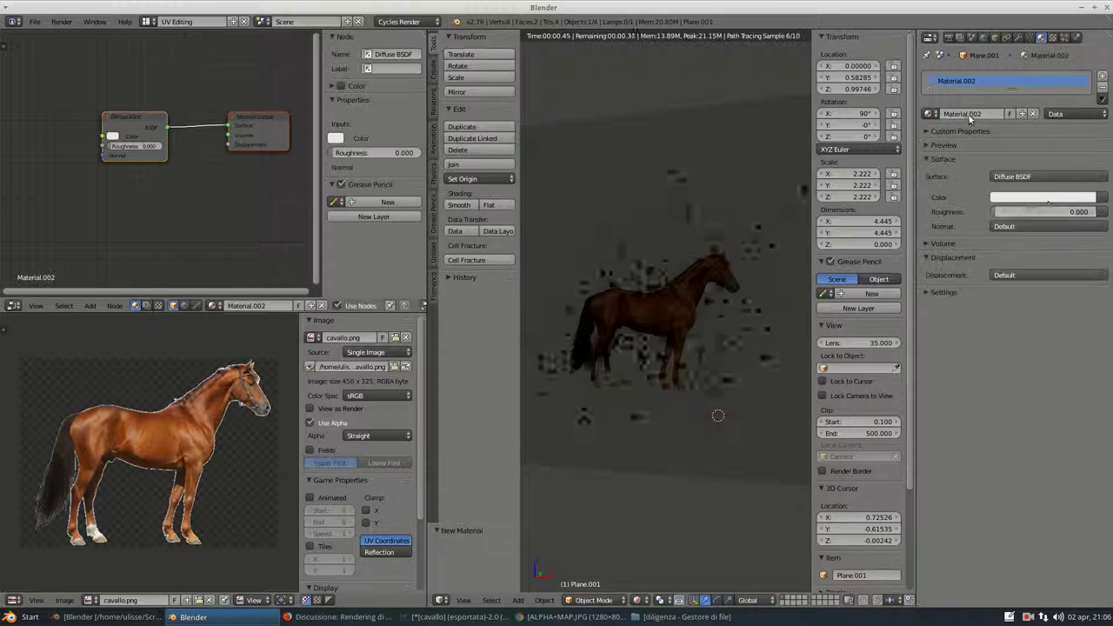
click(1043, 198)
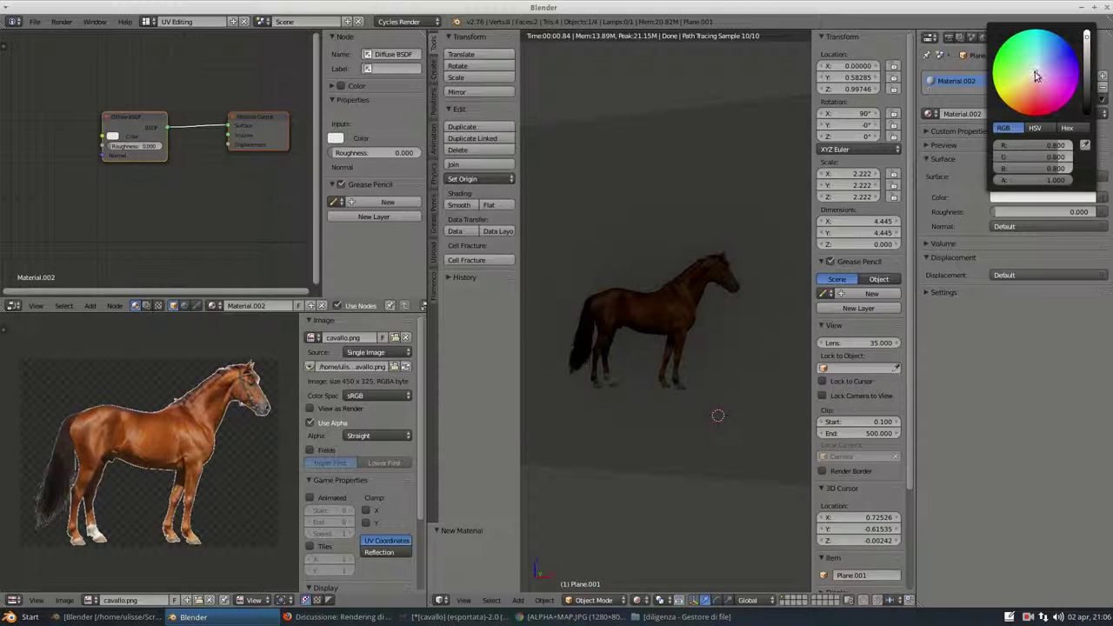
drag(1036, 76, 1074, 73)
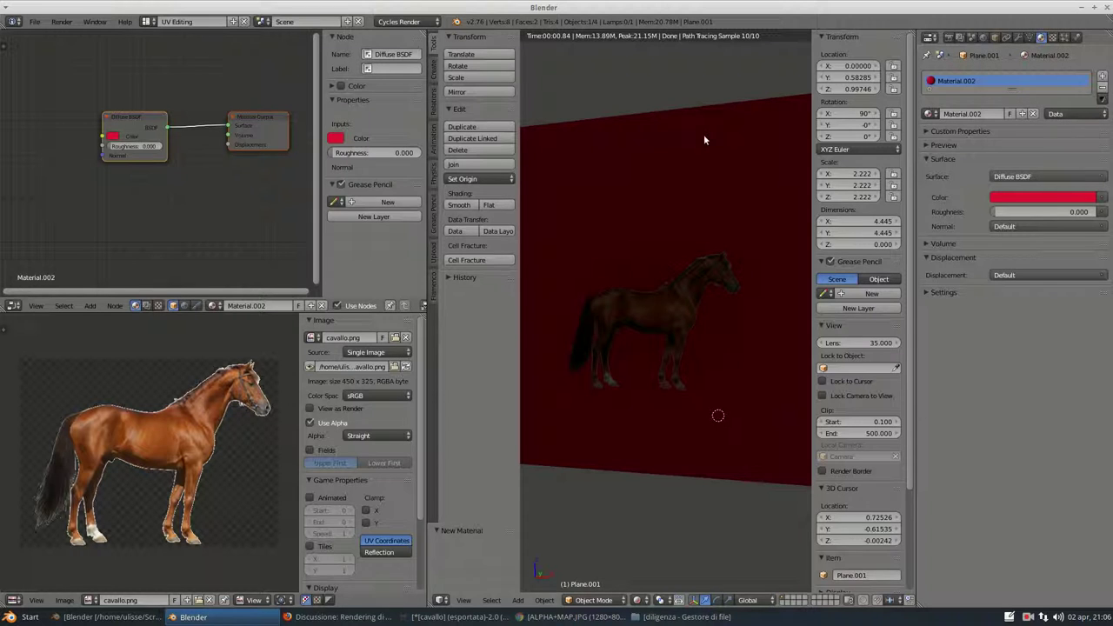
Move the red plane to a new position behind the horse.
key(g)
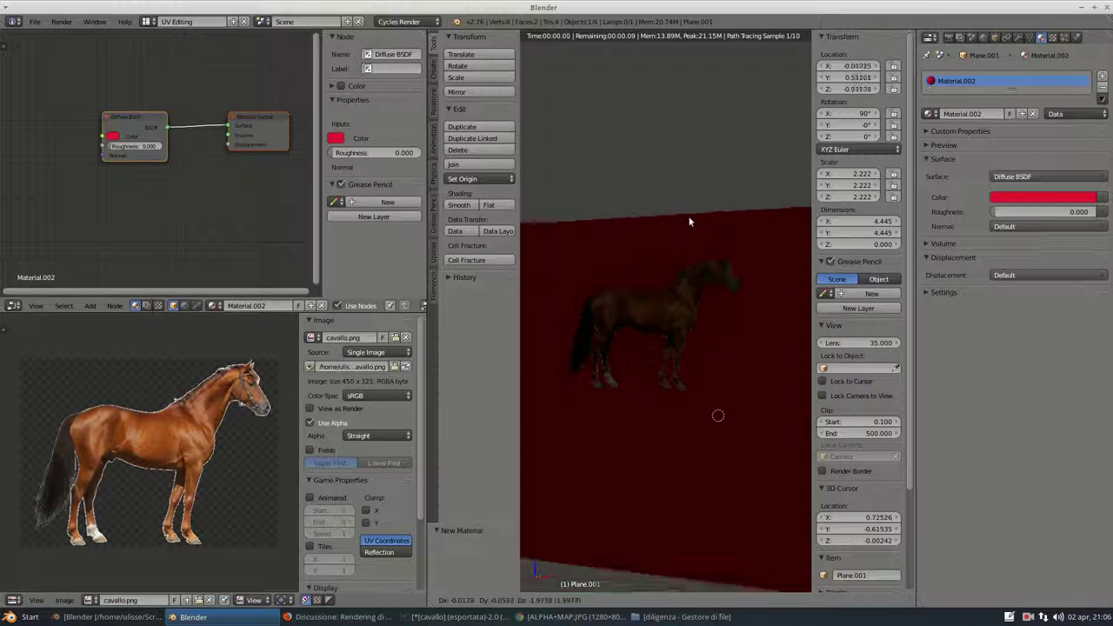
click(685, 199)
middle_drag(685, 198, 678, 267)
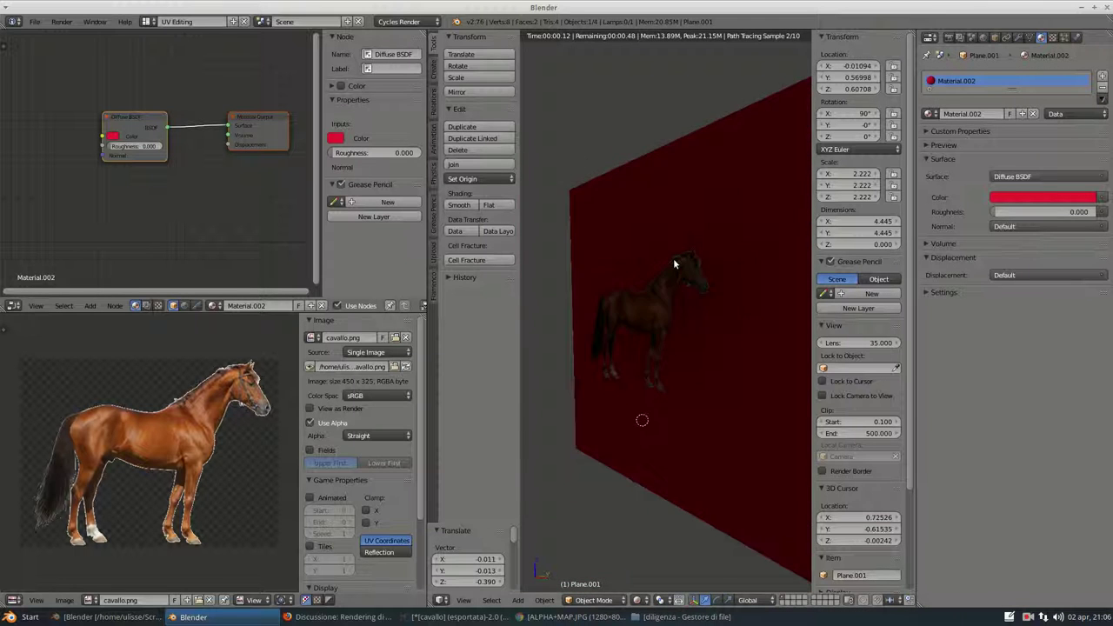
scroll(676, 263, down, 4)
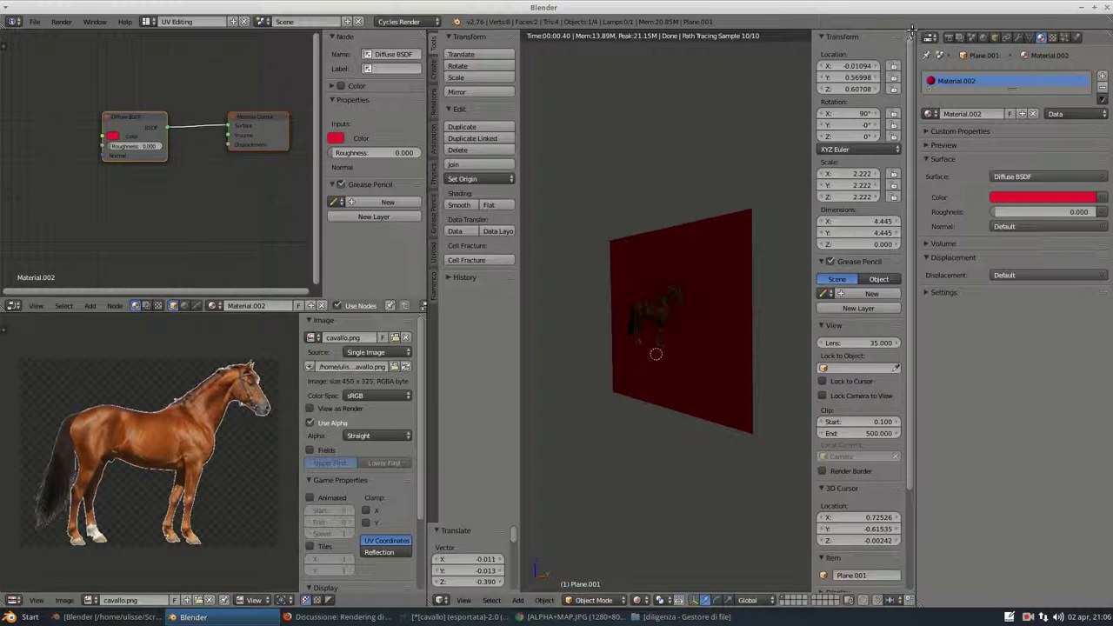
Split the 3D view into two stacked views.
drag(911, 32, 905, 291)
middle_drag(687, 174, 740, 179)
right_click(719, 79)
Move the lamp along the Y axis and then the X axis toward the planes.
middle_drag(719, 80, 709, 85)
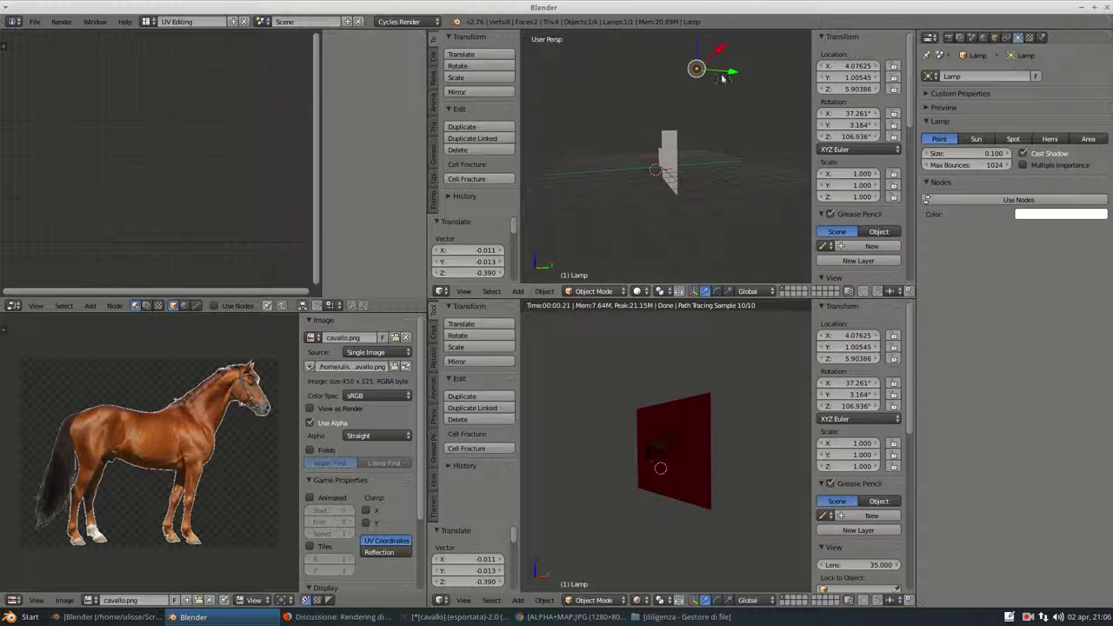
key(g)
key(y)
click(641, 100)
middle_drag(641, 100, 675, 87)
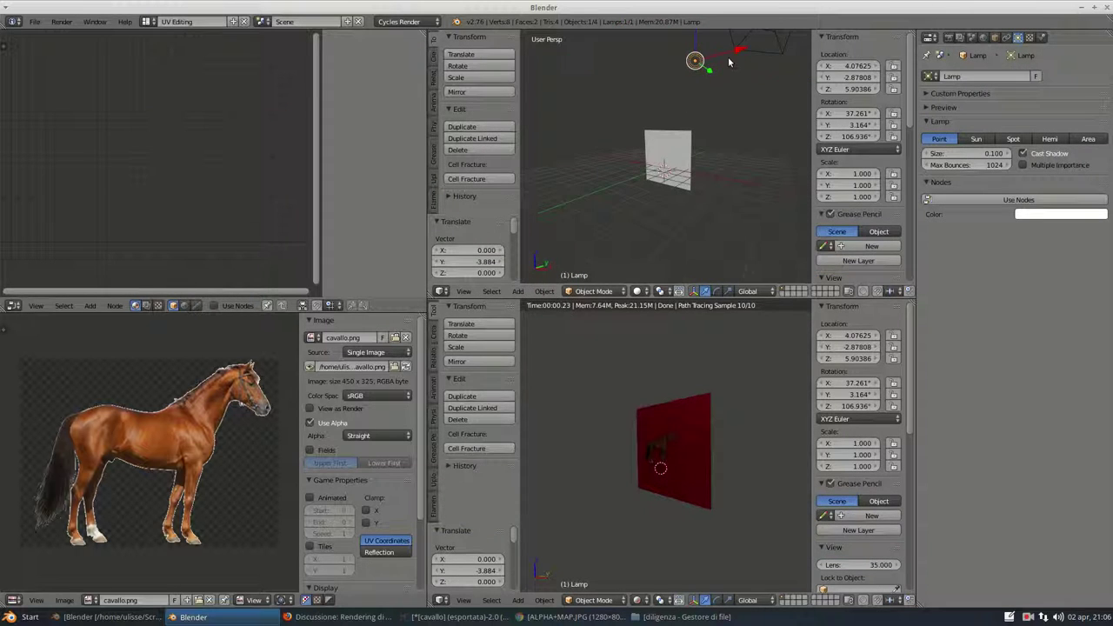
key(g)
key(x)
click(652, 58)
Lower the lamp along Z, leaving it at (1.62616, -2.87808, 1.78031).
scroll(636, 366, up, 2)
scroll(639, 399, up, 2)
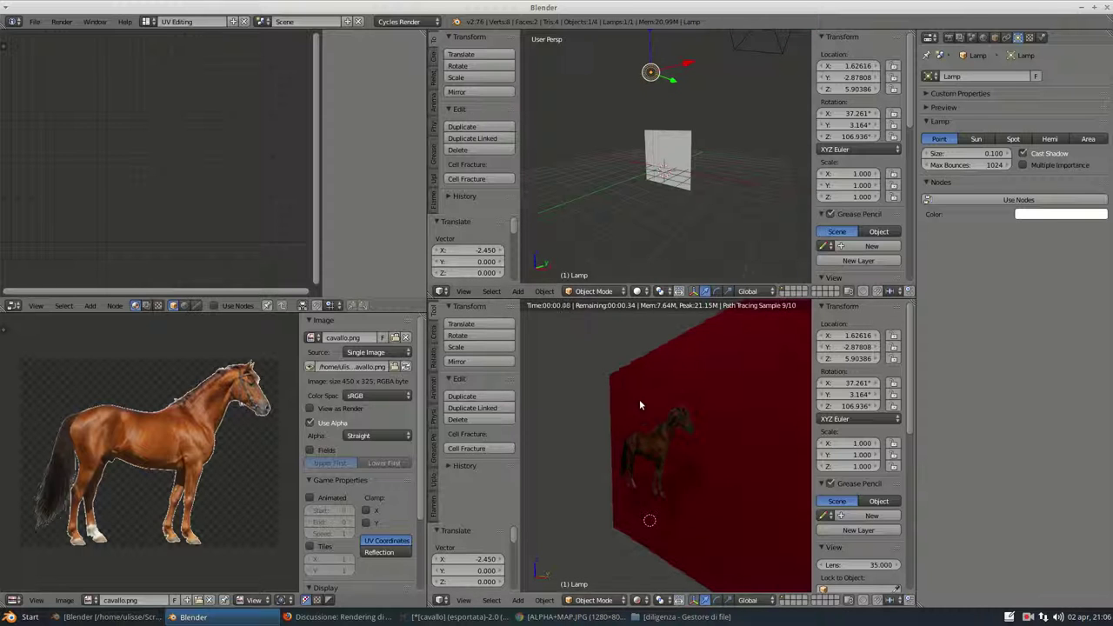
key(g)
key(z)
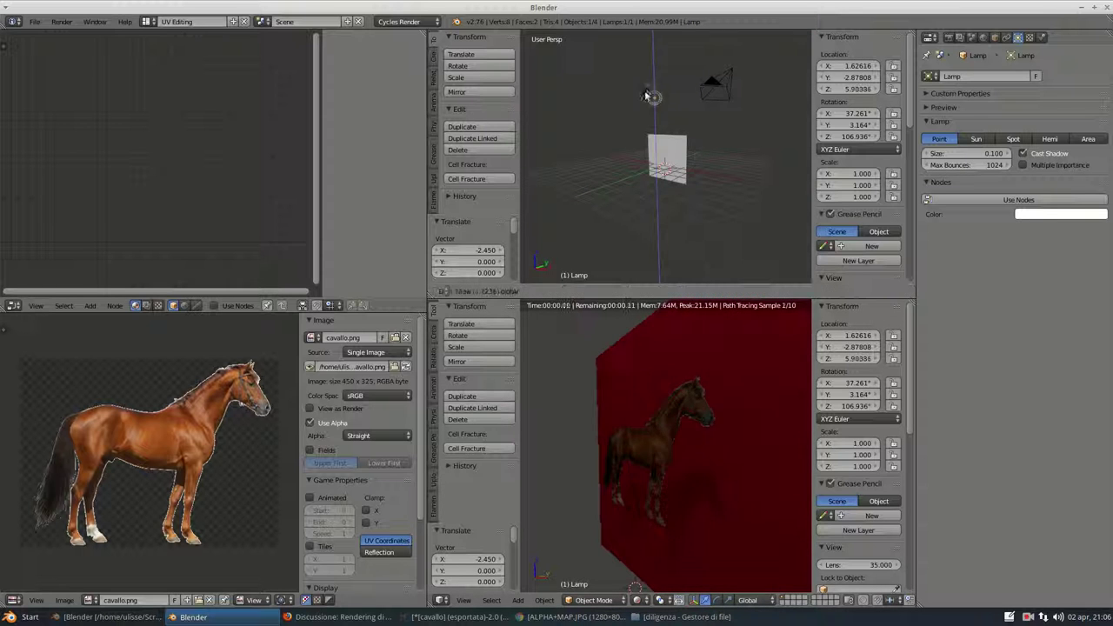
click(667, 200)
middle_drag(667, 200, 670, 156)
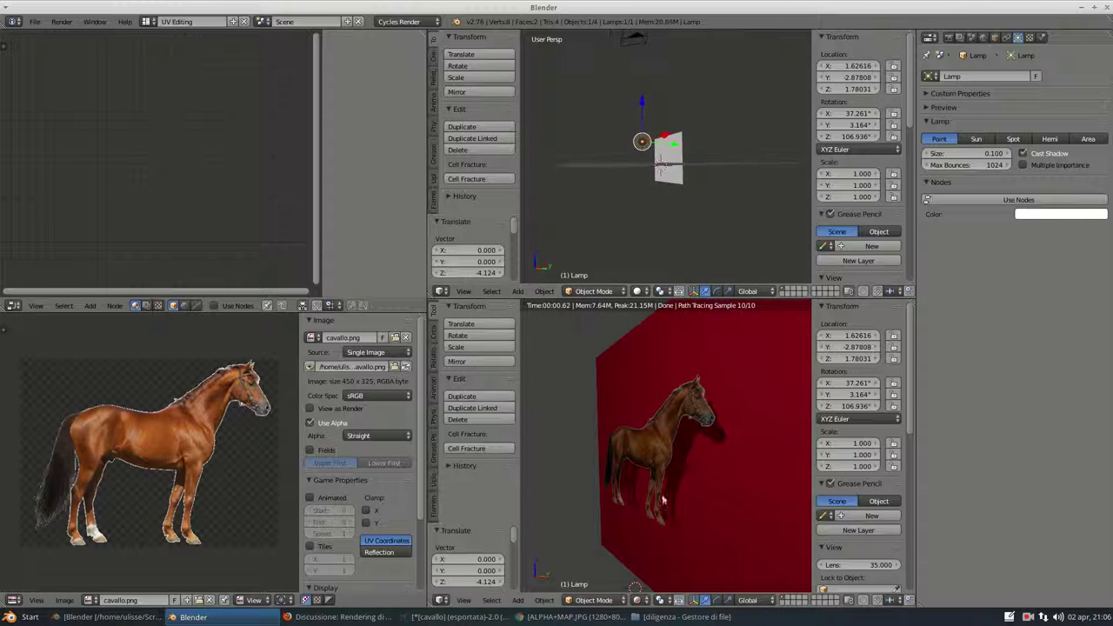
scroll(697, 473, up, 2)
scroll(698, 473, up, 2)
middle_drag(628, 471, 678, 467)
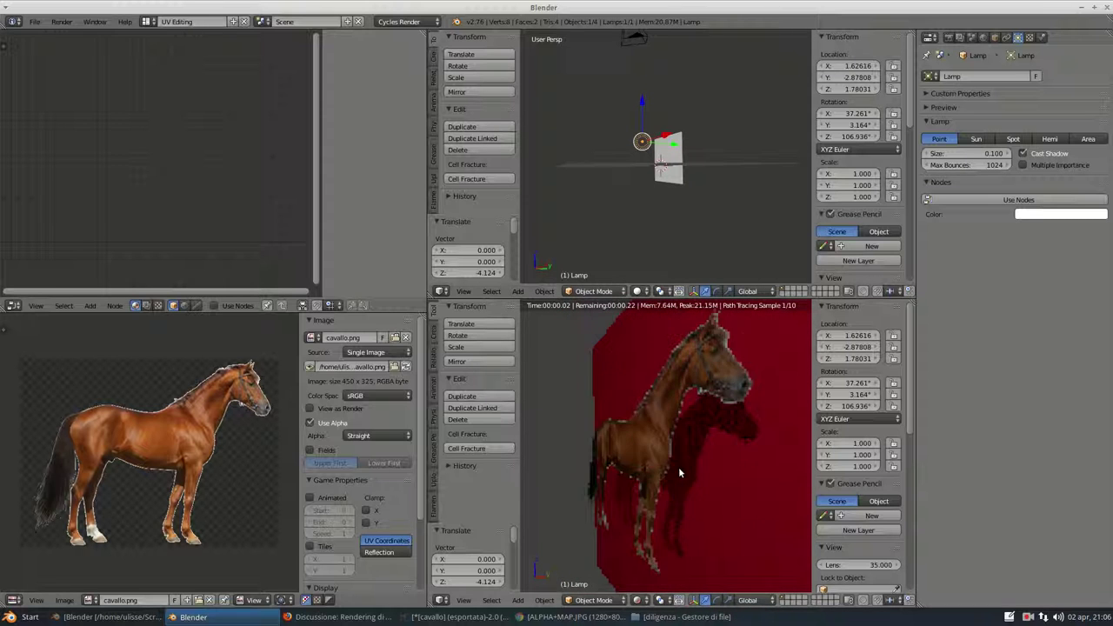
scroll(677, 457, down, 2)
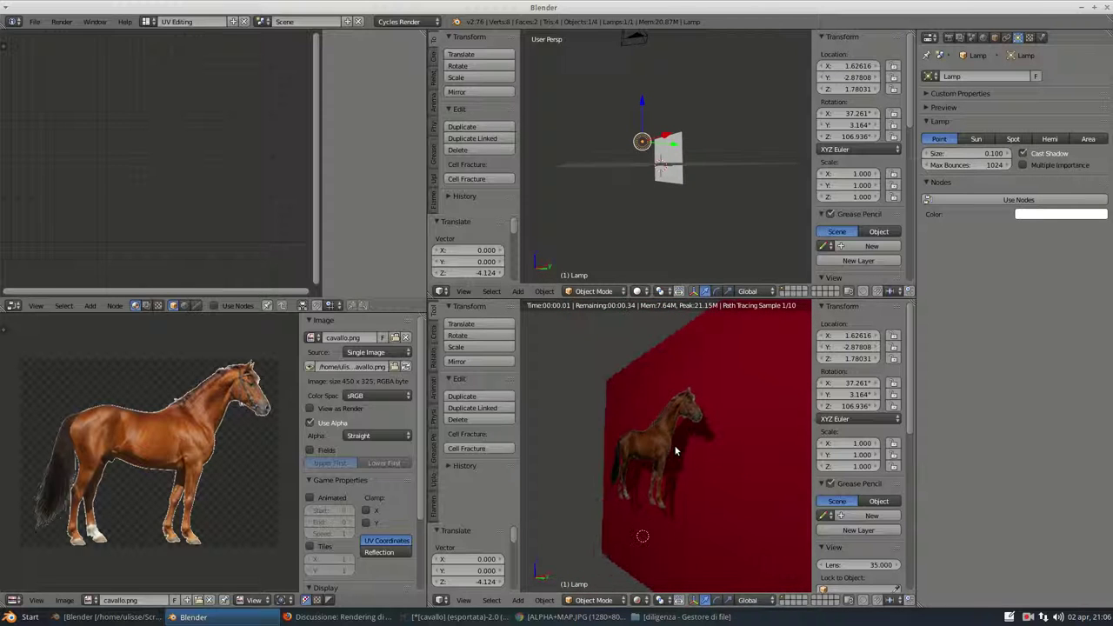
Rotate the red plane 90° around X so it lies flat as a floor.
right_click(676, 142)
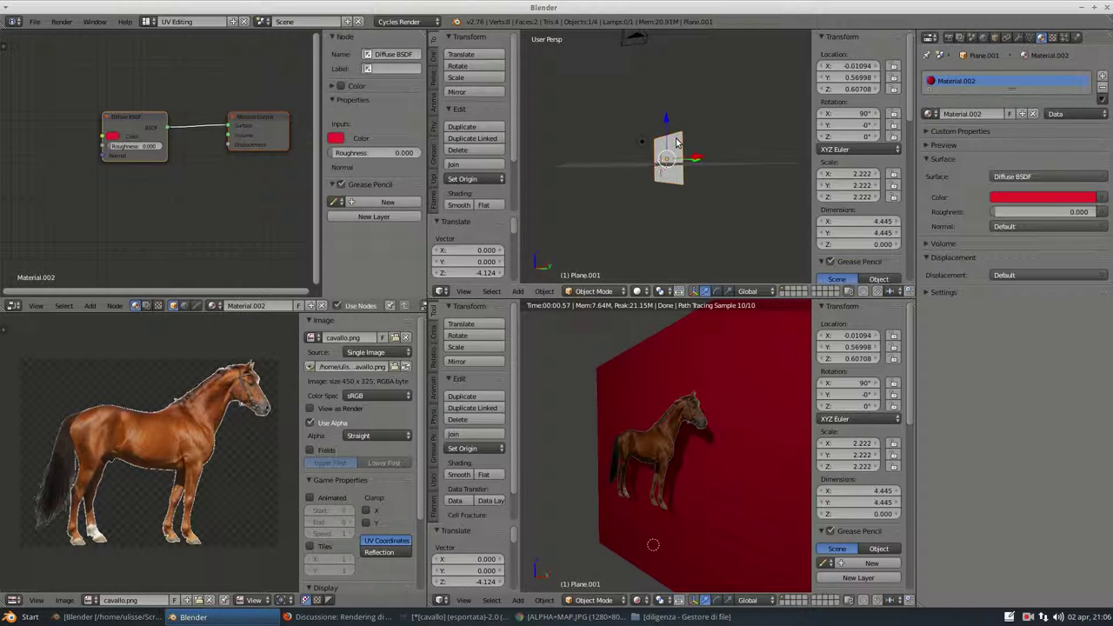
key(x)
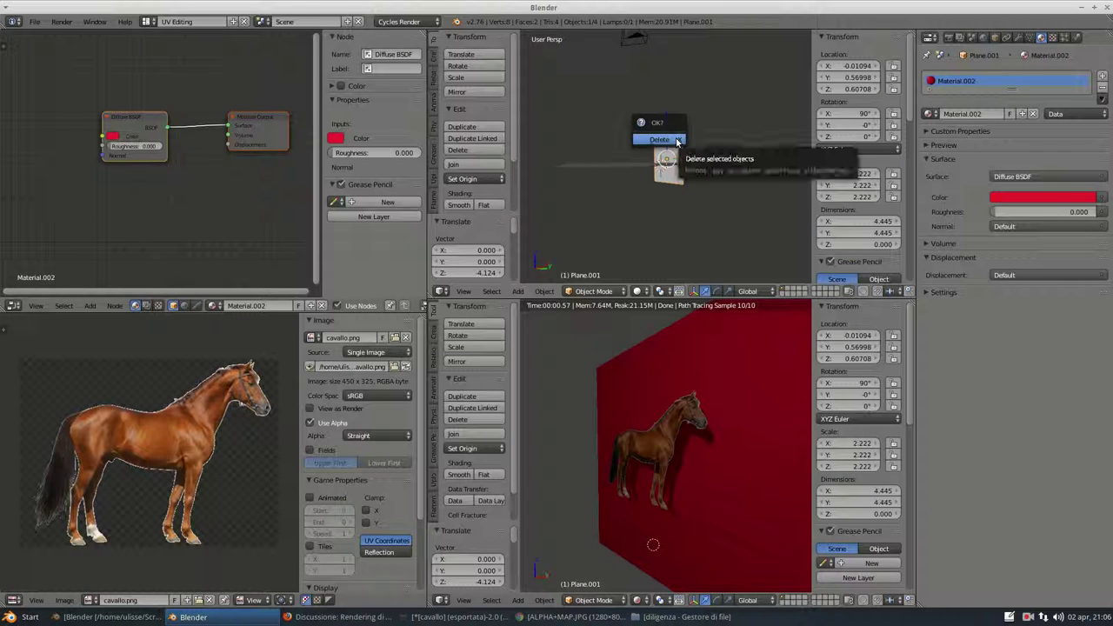
click(726, 124)
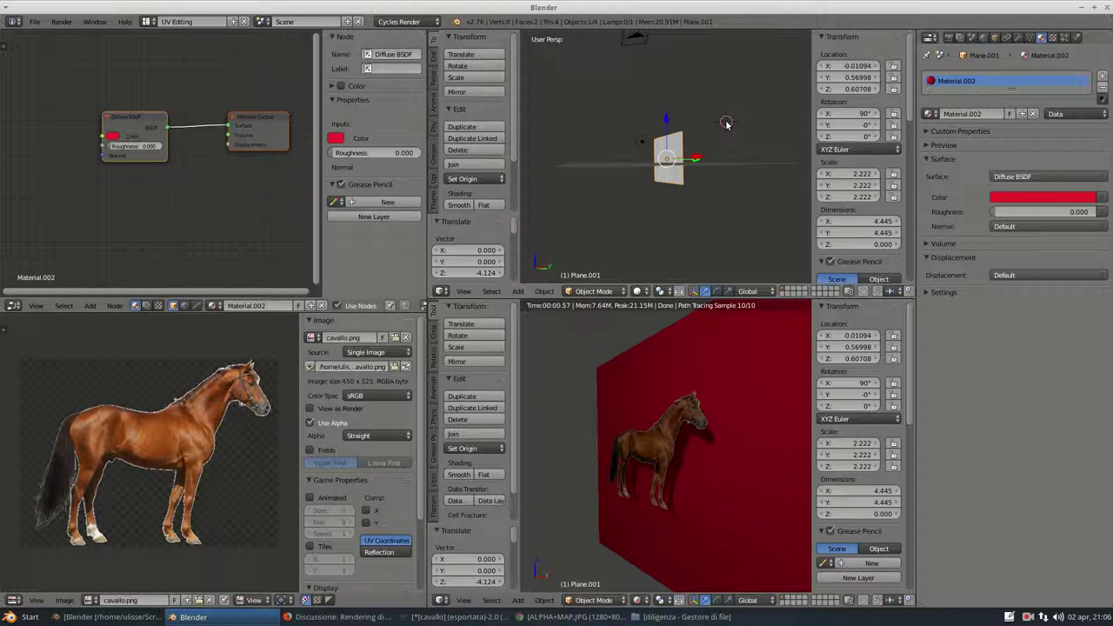
text(r)
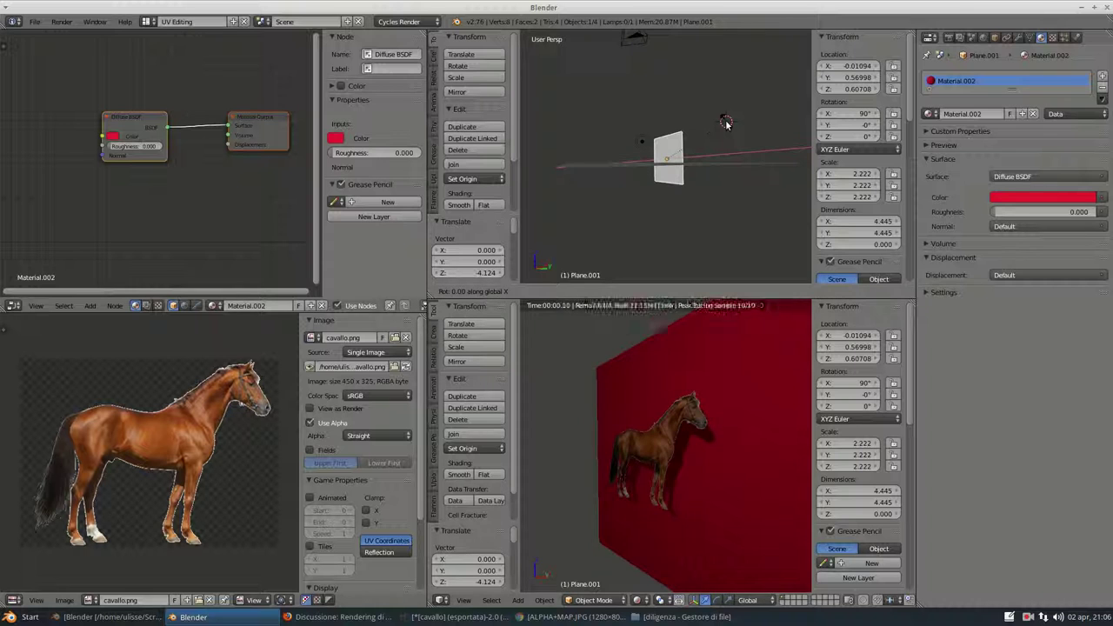
text(90)
key(Return)
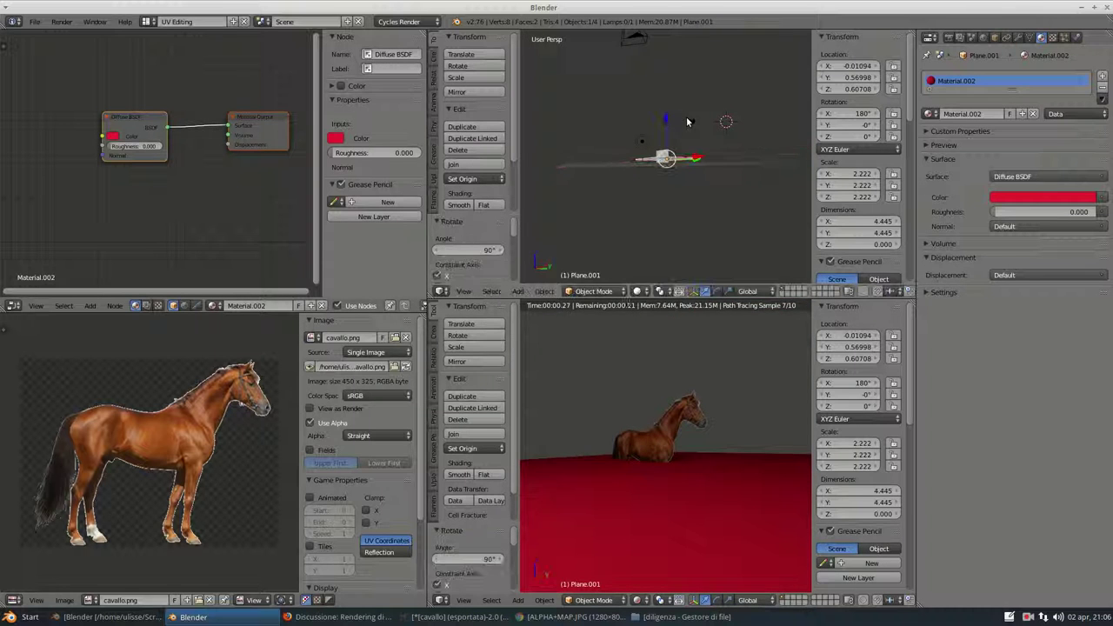
Lower the floor plane along Z to 0.05482 beneath the horse.
key(g)
key(z)
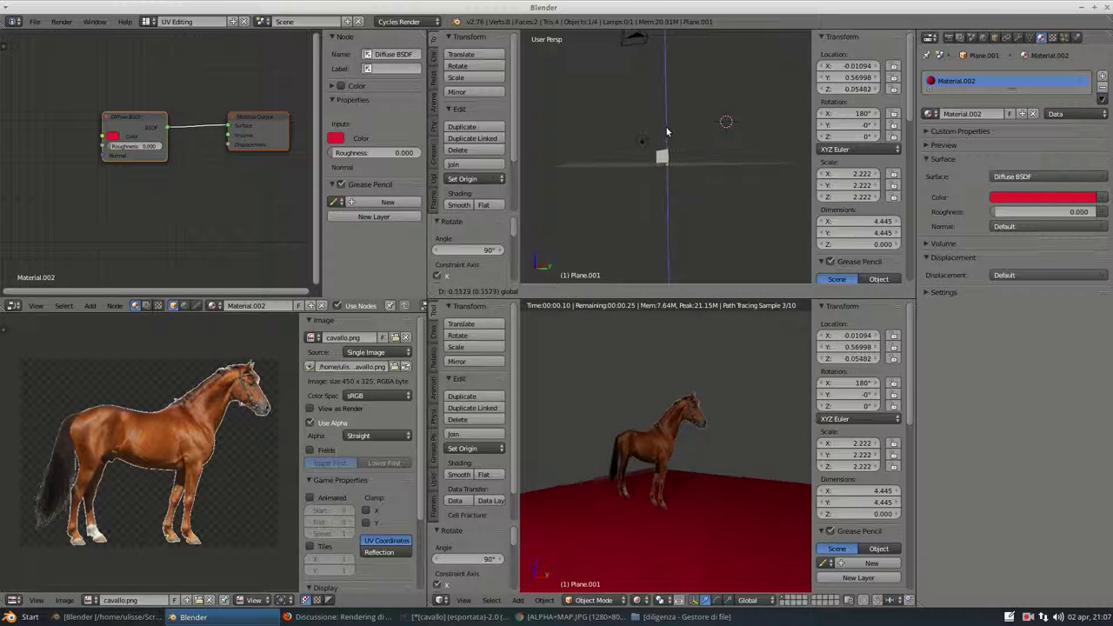
click(667, 137)
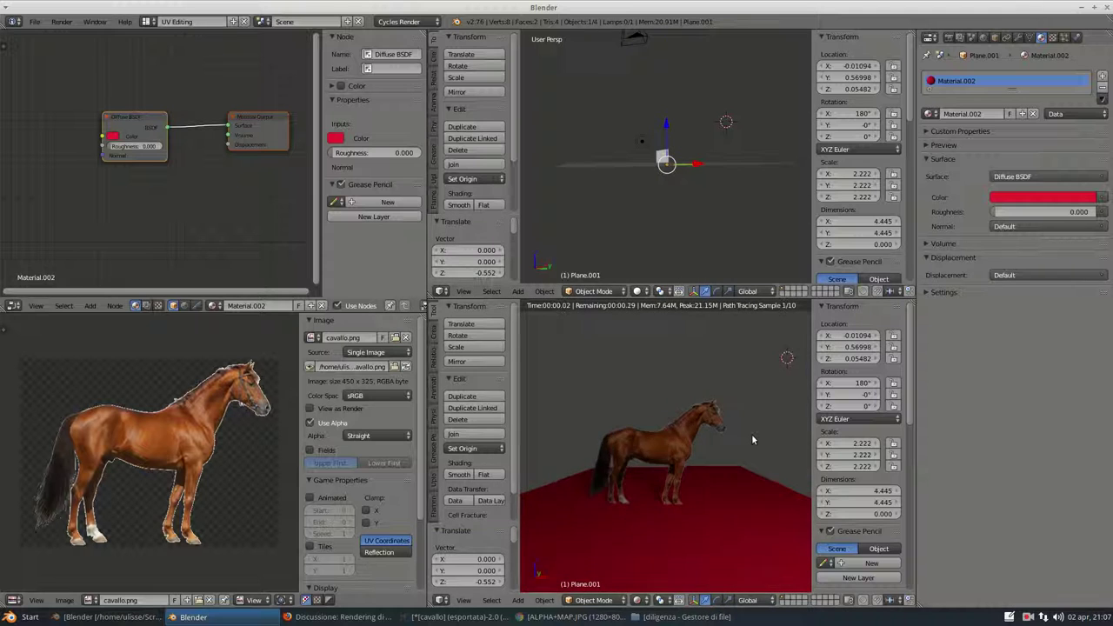
mouse_move(746, 435)
middle_down()
mouse_move(592, 447)
mouse_move(762, 449)
mouse_move(686, 536)
mouse_move(697, 464)
mouse_move(656, 454)
mouse_move(653, 466)
mouse_move(678, 466)
mouse_move(648, 466)
middle_up()
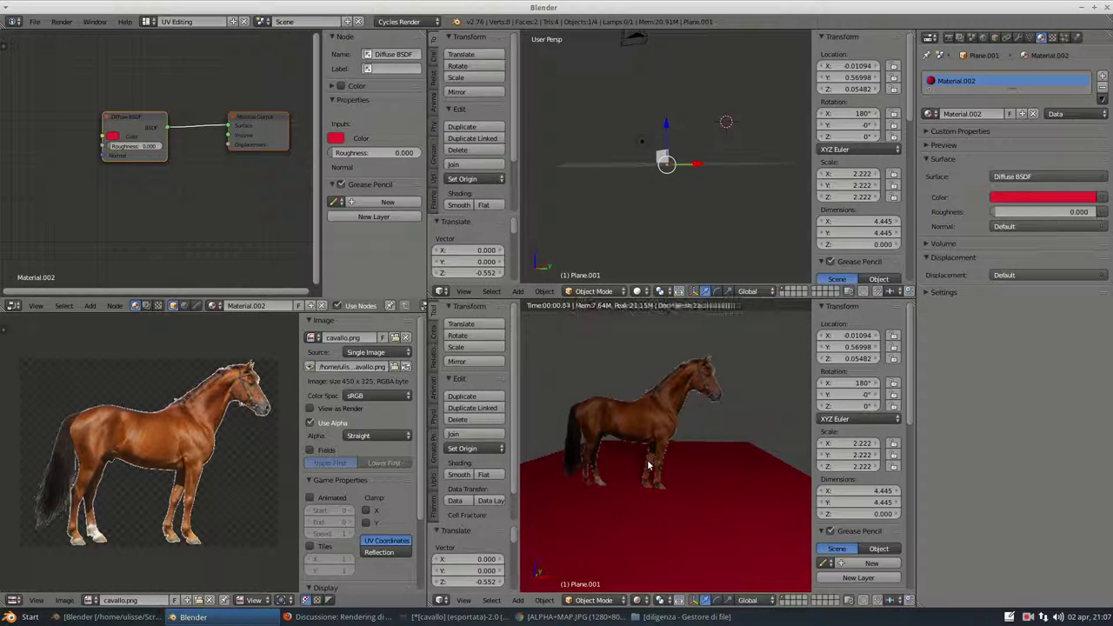